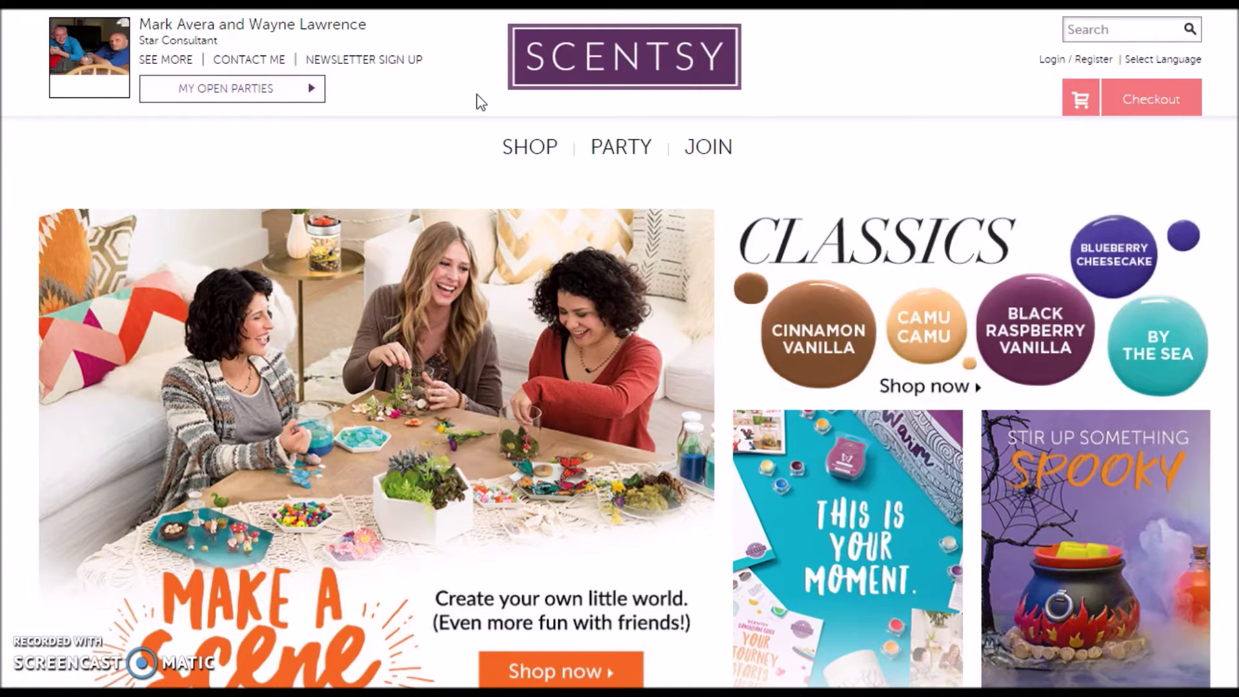
# - Choose the Online Orders party from the consultant's open parties and confirm shopping in it
pyautogui.click(478, 94)
pyautogui.click(156, 52)
pyautogui.click(249, 93)
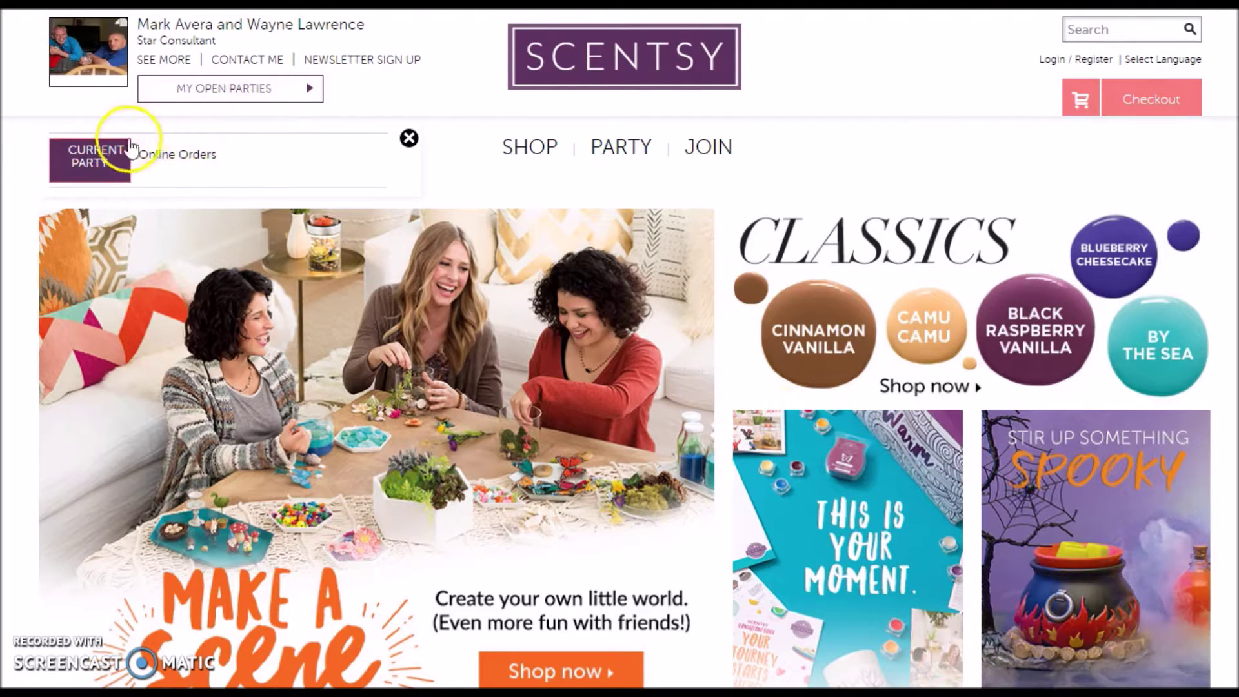
pyautogui.click(183, 155)
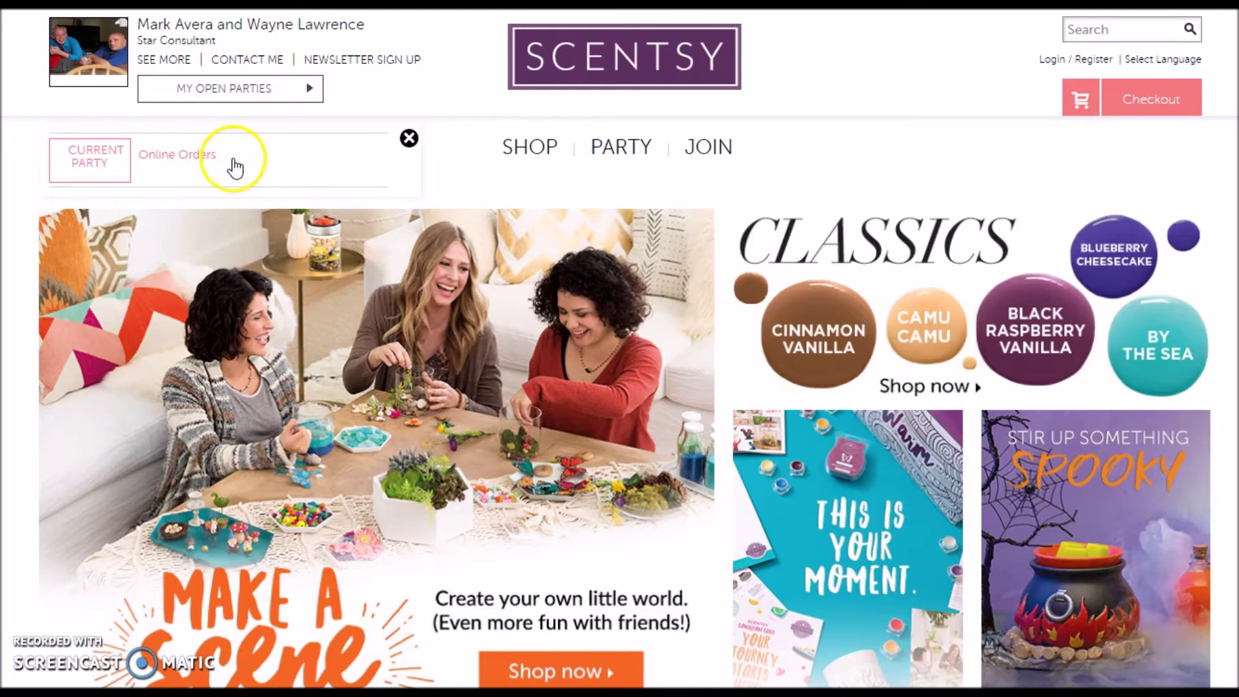
pyautogui.click(197, 158)
pyautogui.click(177, 157)
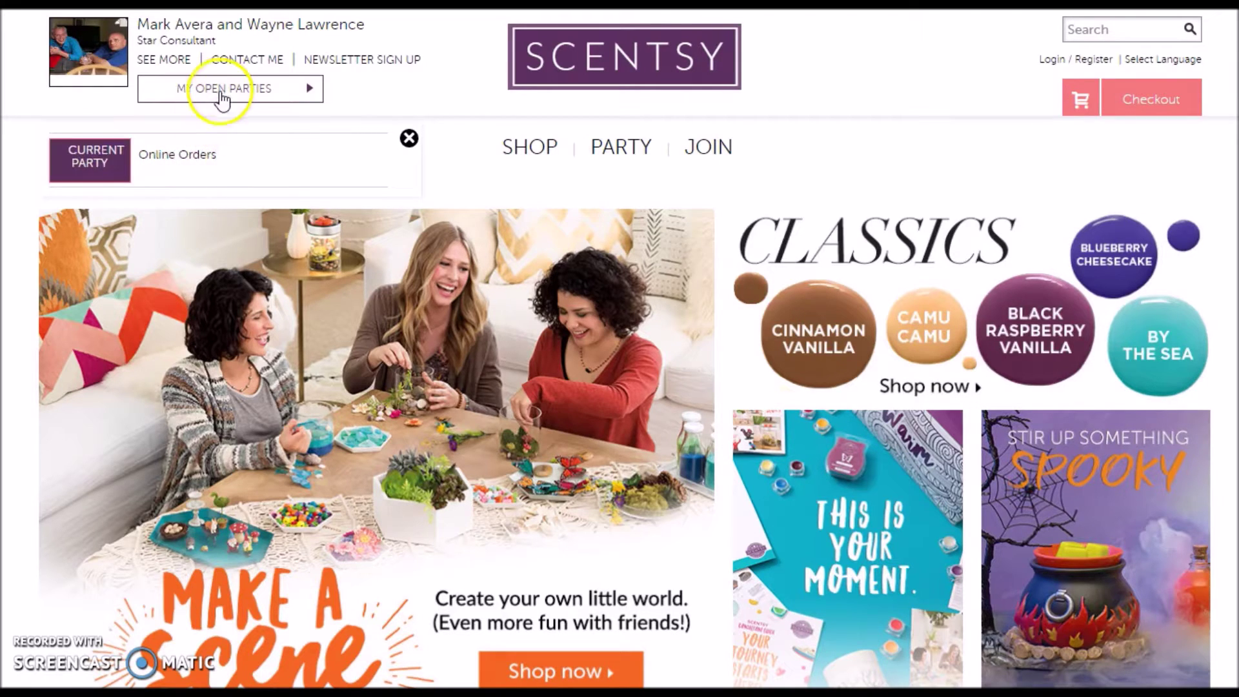
pyautogui.click(184, 156)
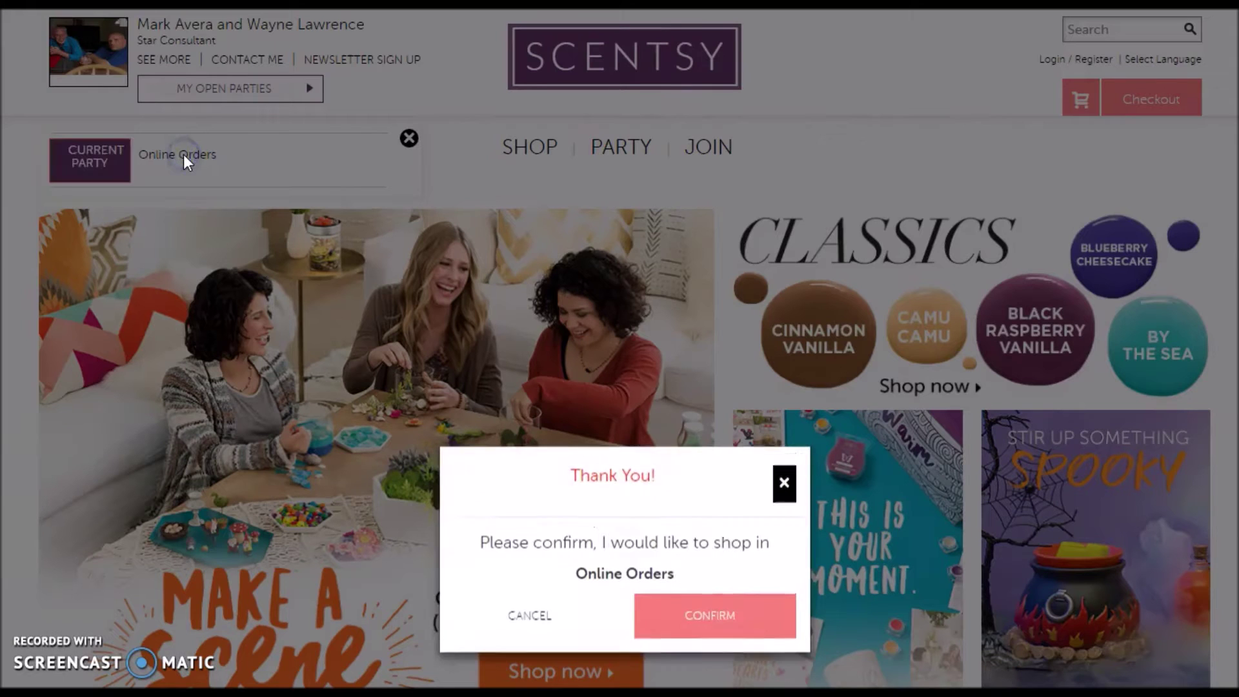
pyautogui.click(723, 620)
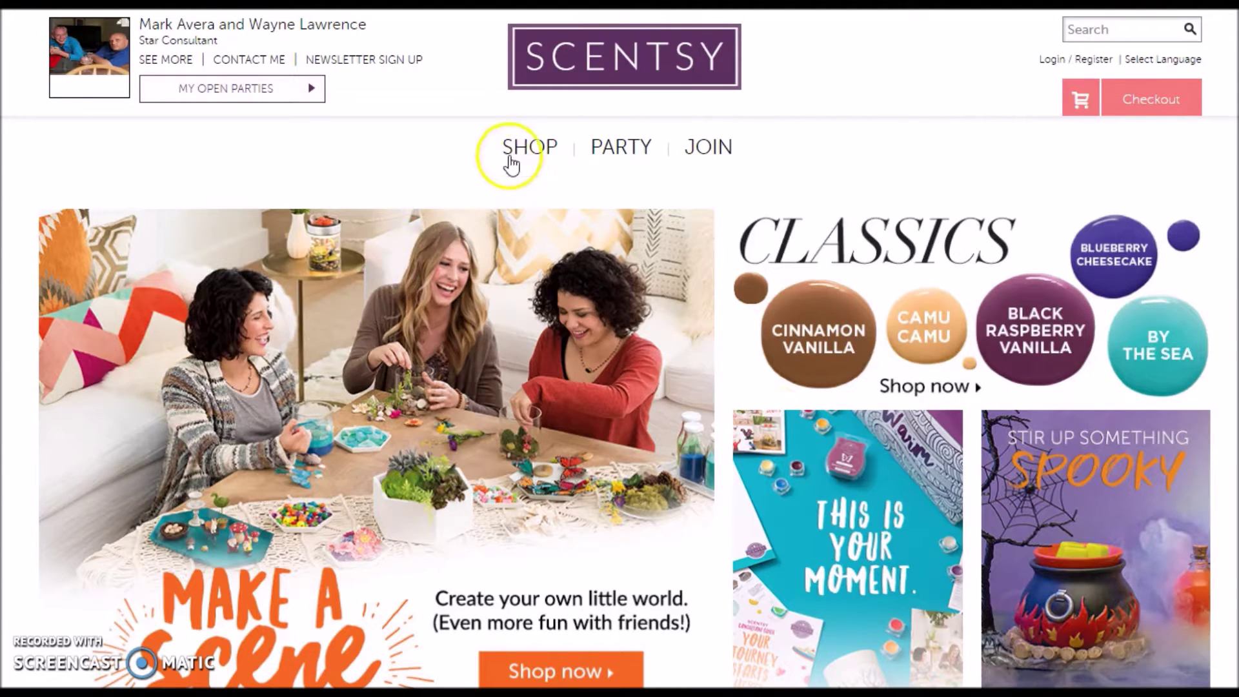
# - Open the shop's Combine & Save specials page
pyautogui.moveTo(521, 157)
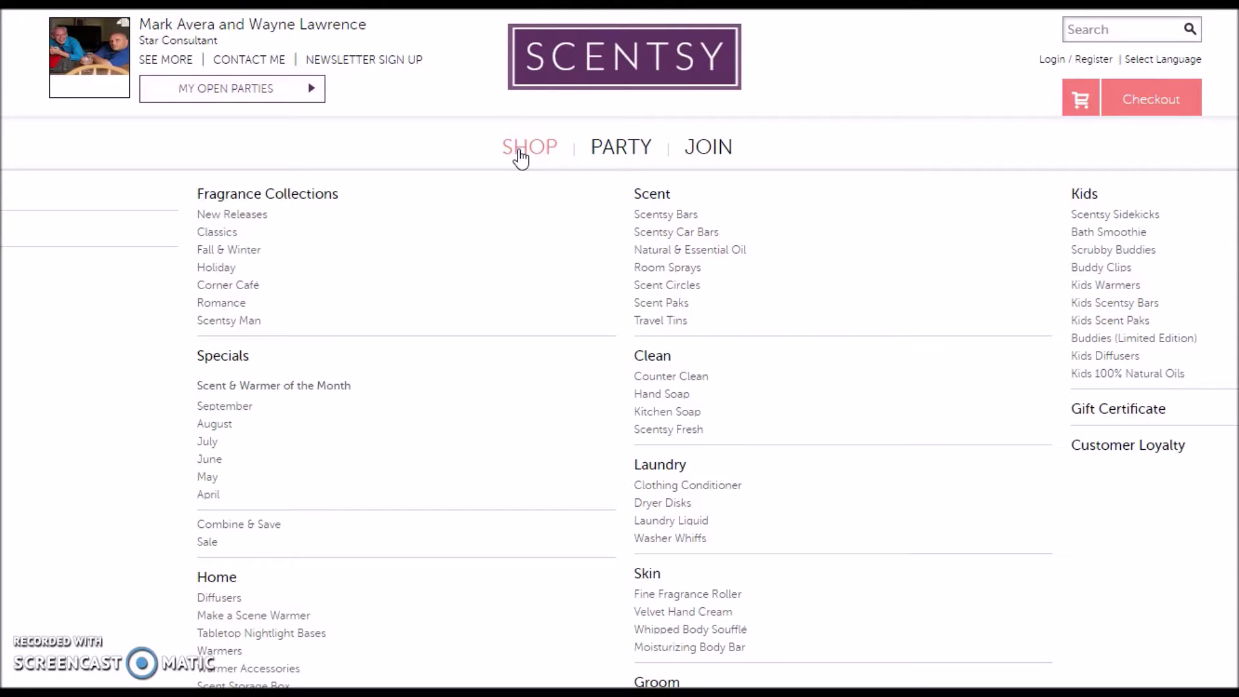
pyautogui.click(216, 660)
pyautogui.click(238, 527)
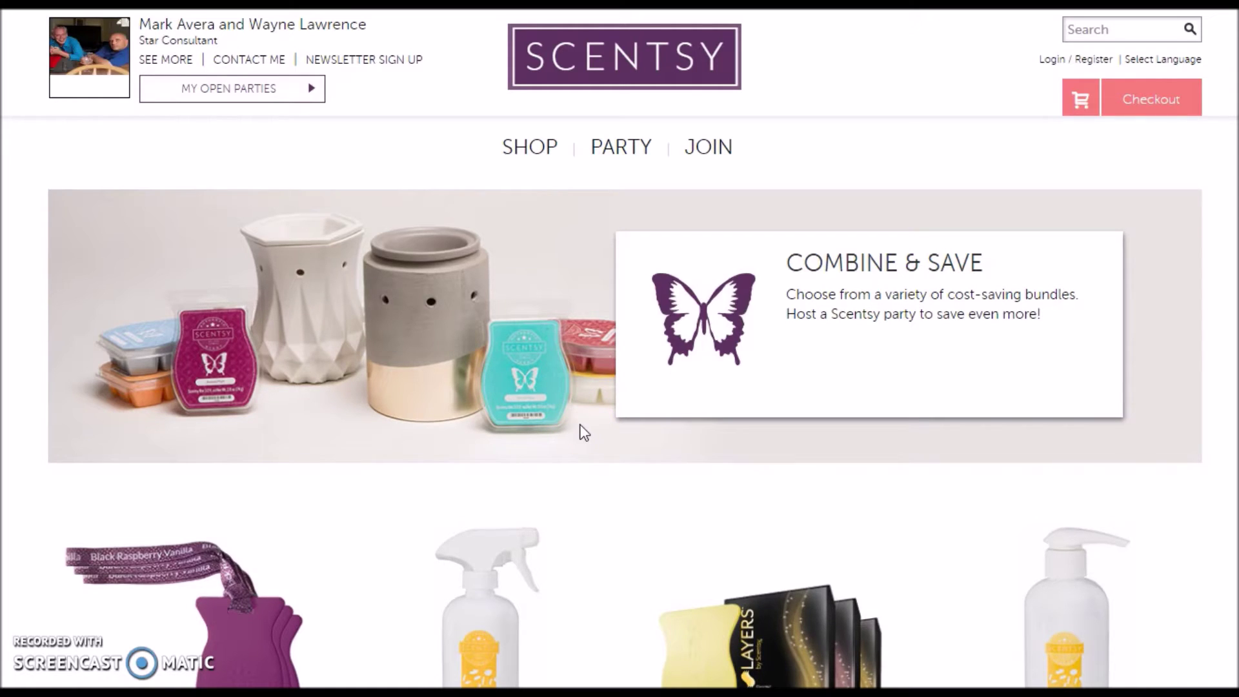
# - Examine the Combine & Save bundles, including the multi-packs, Perfect Scentsy, Companion System and Scentsy System offers
pyautogui.scroll(-4, 527, 404)
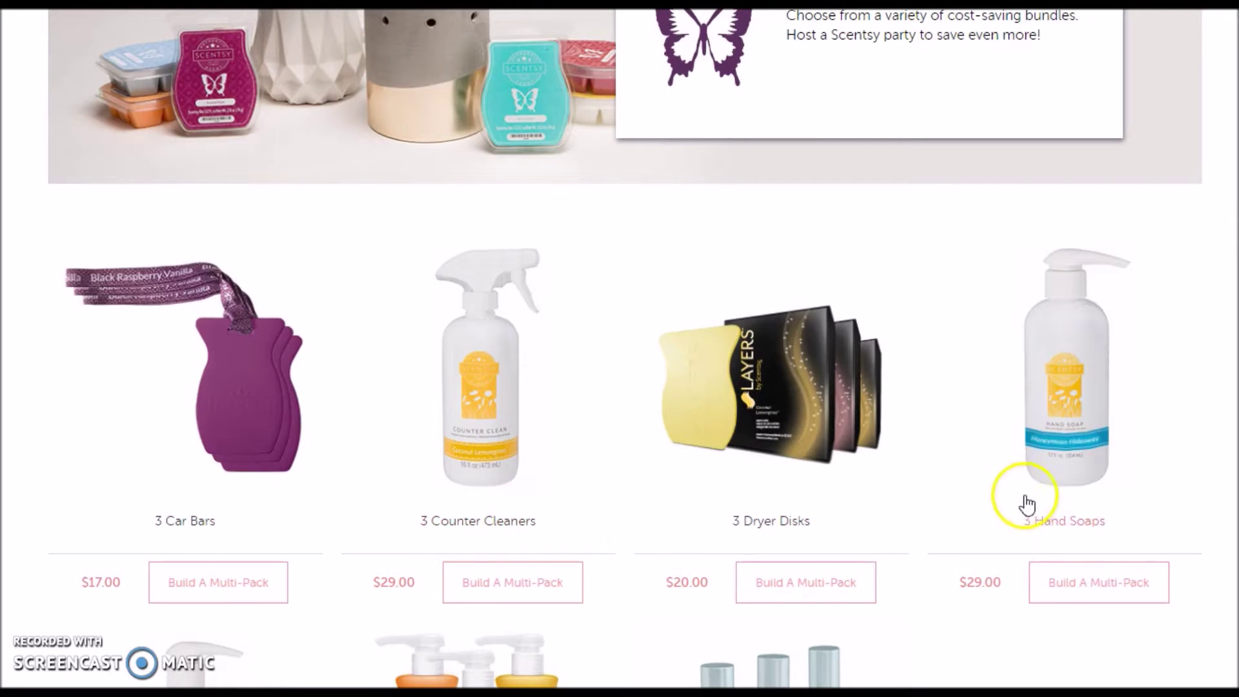
pyautogui.scroll(-2, 1059, 525)
pyautogui.scroll(-5, 1071, 526)
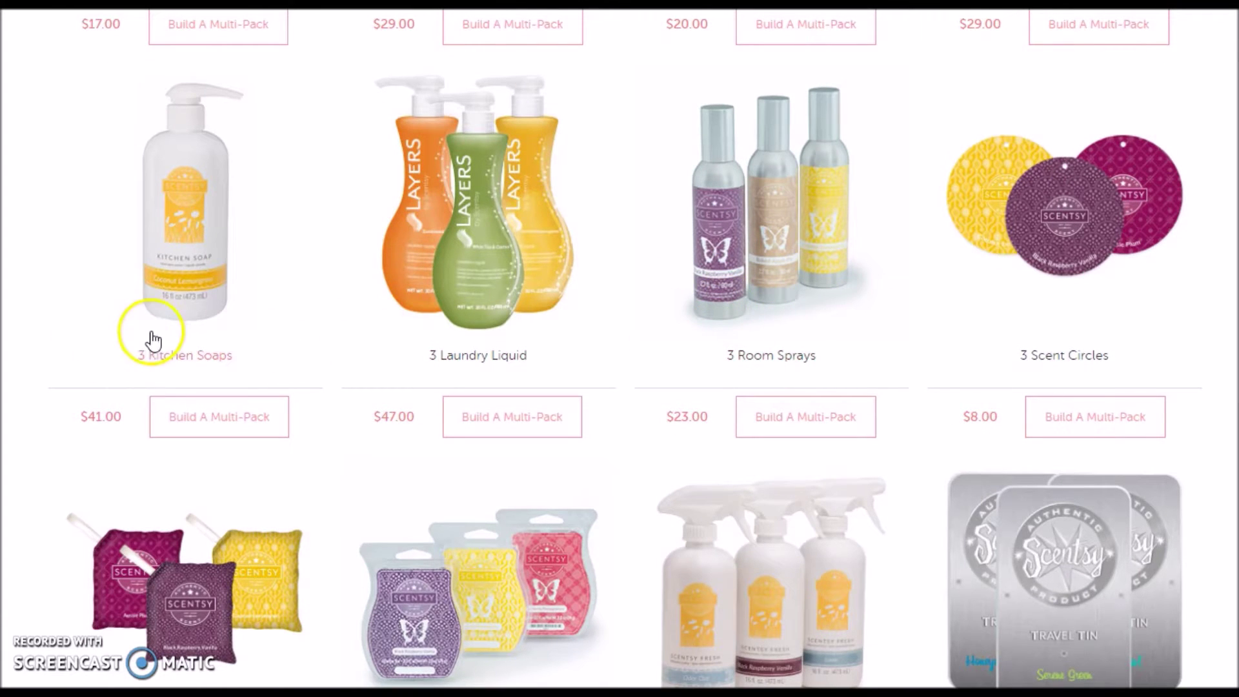
pyautogui.scroll(-3, 342, 326)
pyautogui.scroll(-15, 351, 325)
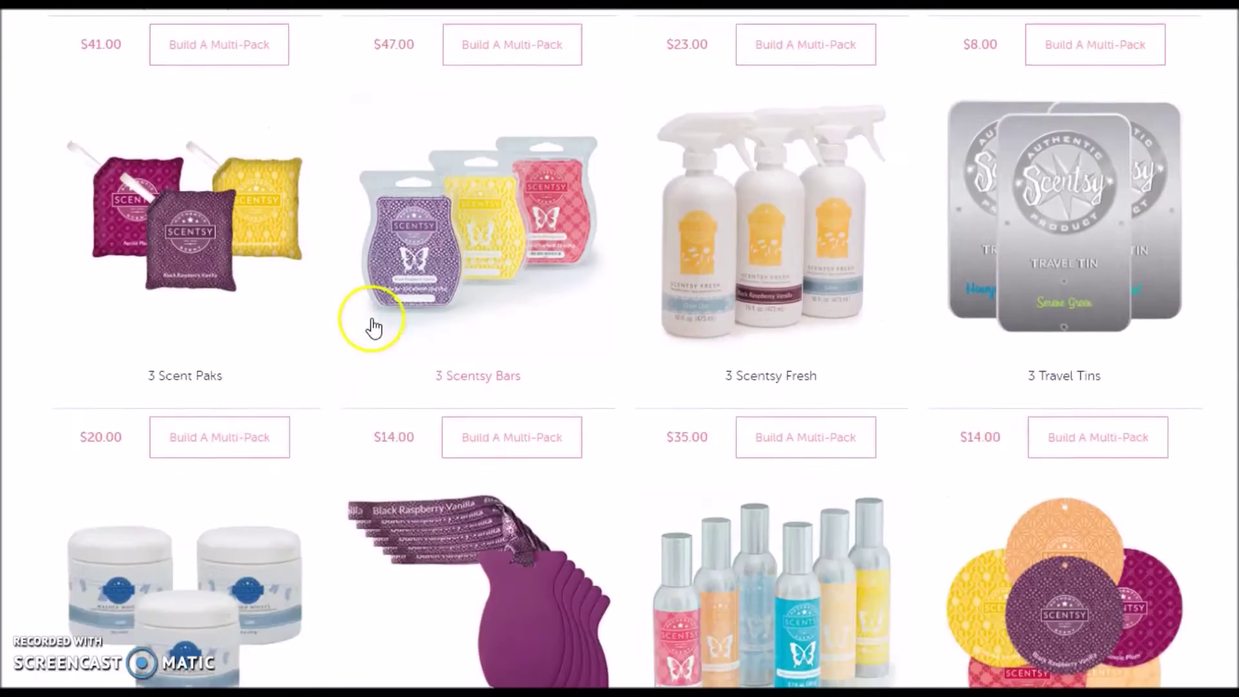
pyautogui.scroll(-8, 376, 328)
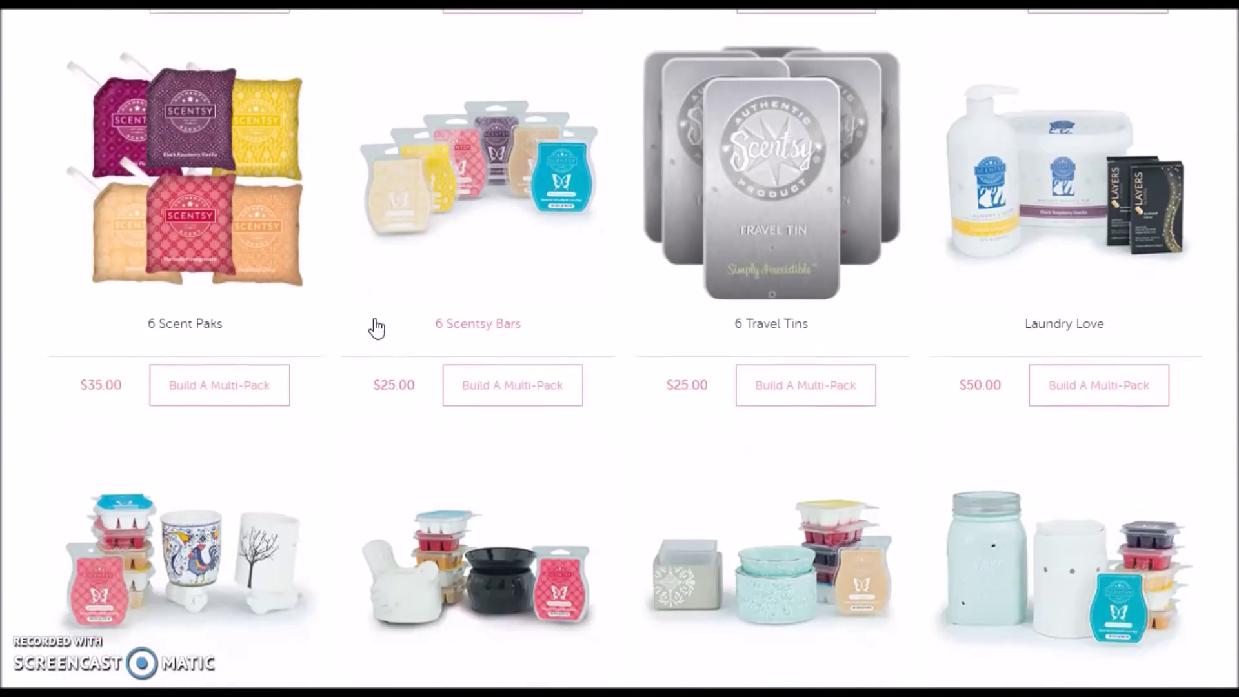
pyautogui.scroll(-3, 368, 340)
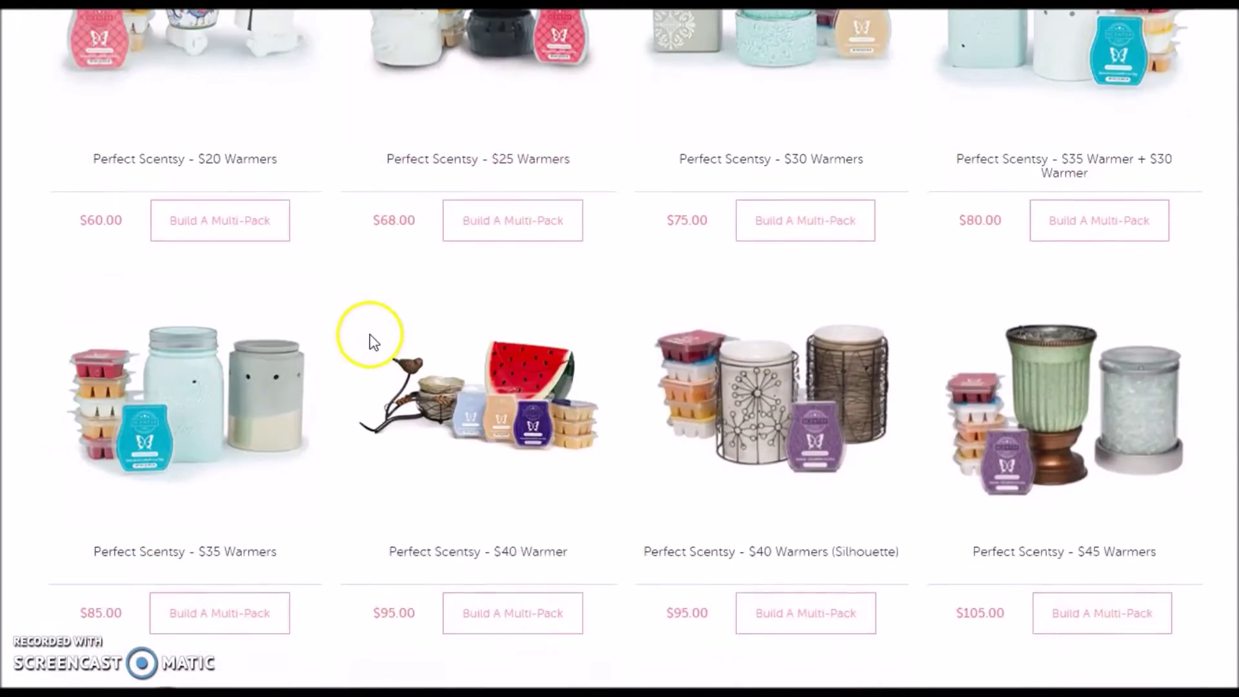
pyautogui.scroll(-3, 369, 339)
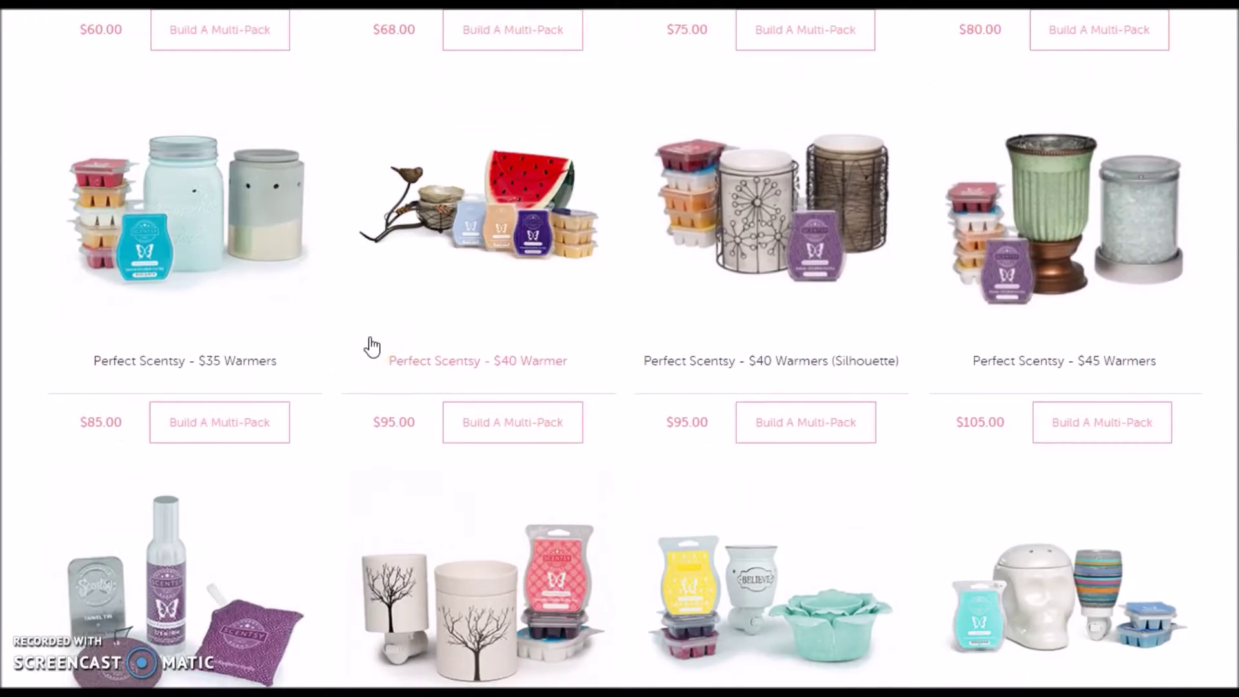
pyautogui.scroll(-6, 372, 344)
pyautogui.scroll(-9, 374, 349)
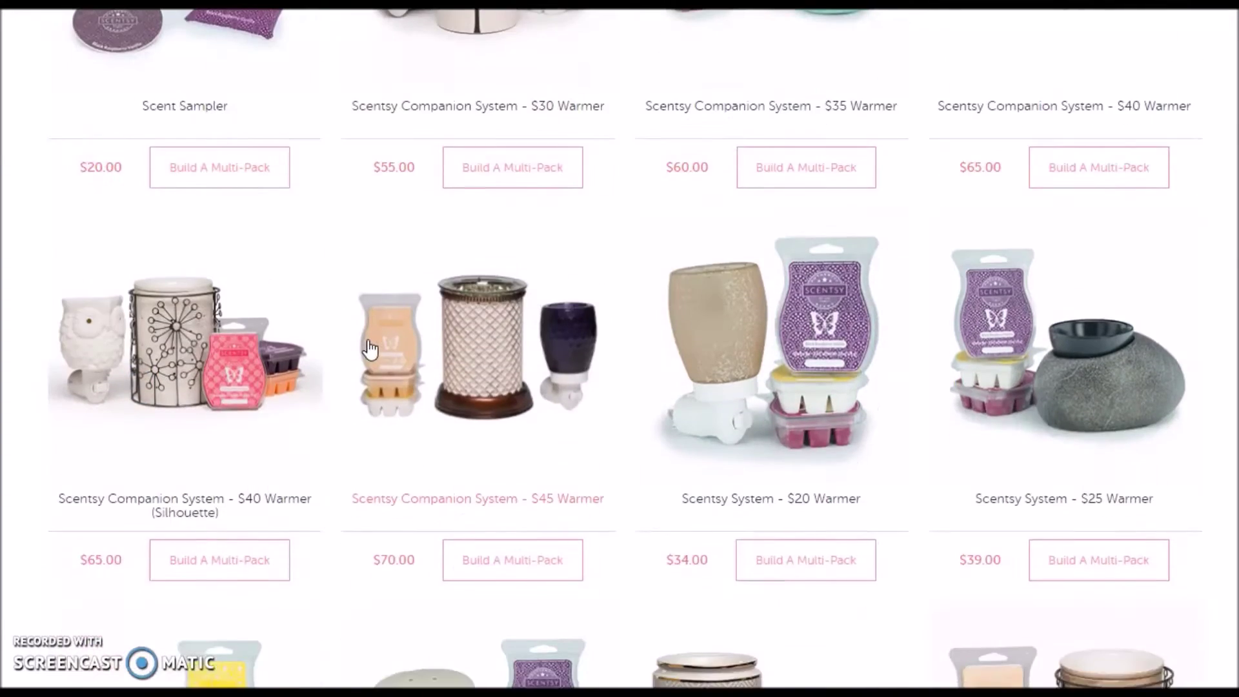
pyautogui.scroll(-7, 374, 348)
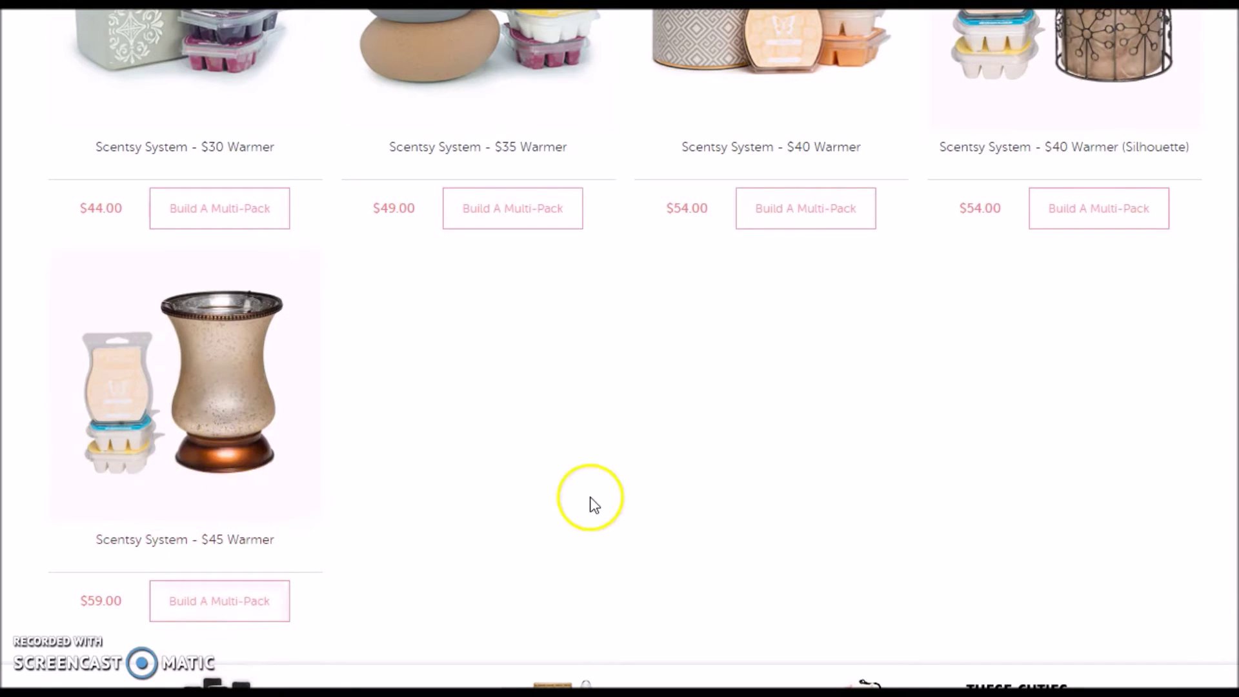
pyautogui.scroll(4, 589, 501)
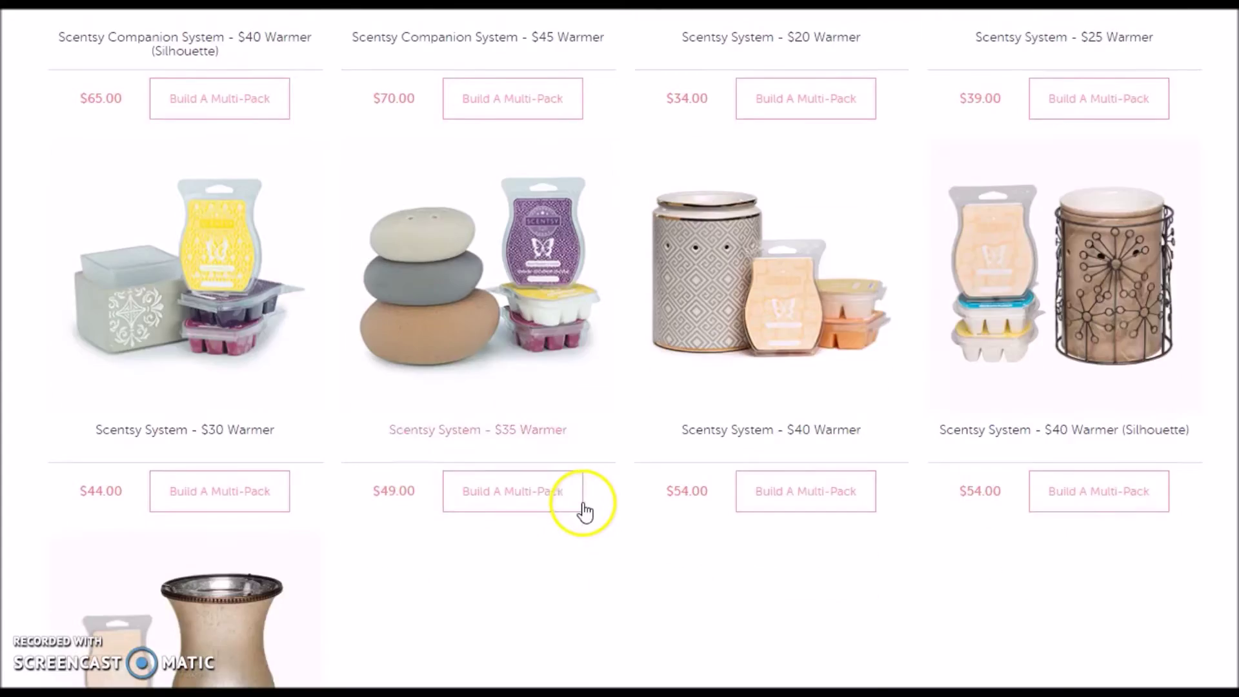
pyautogui.scroll(-5, 584, 504)
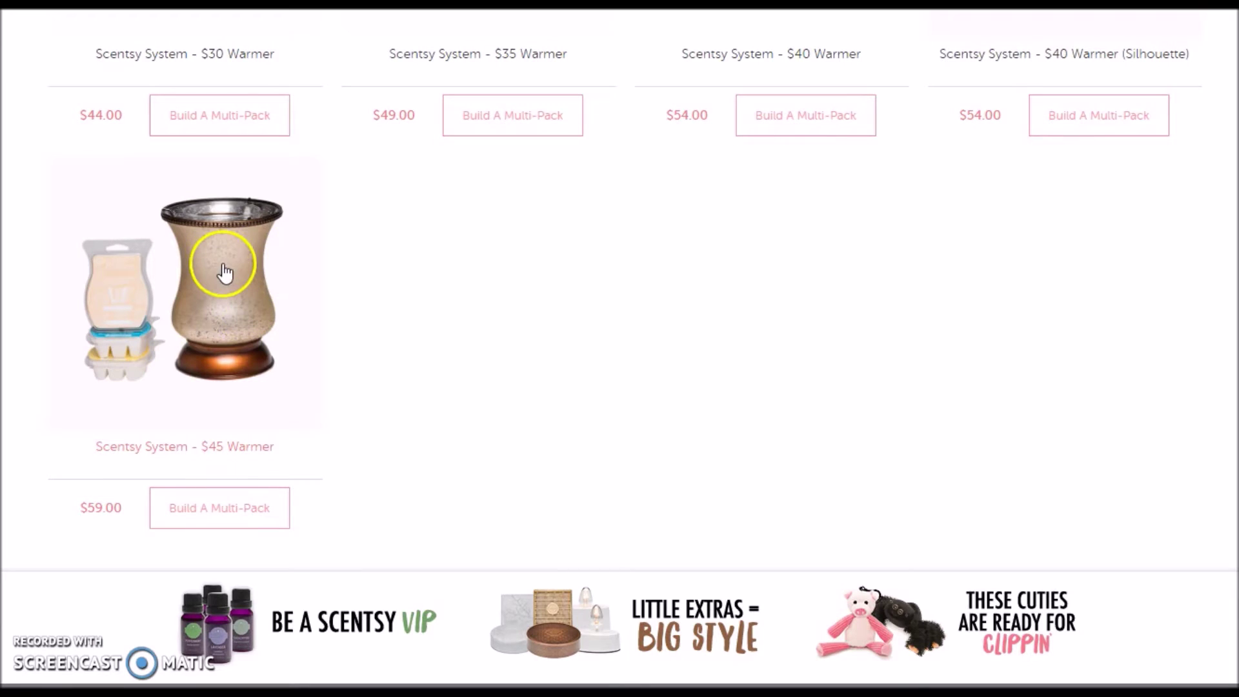
pyautogui.scroll(4, 583, 330)
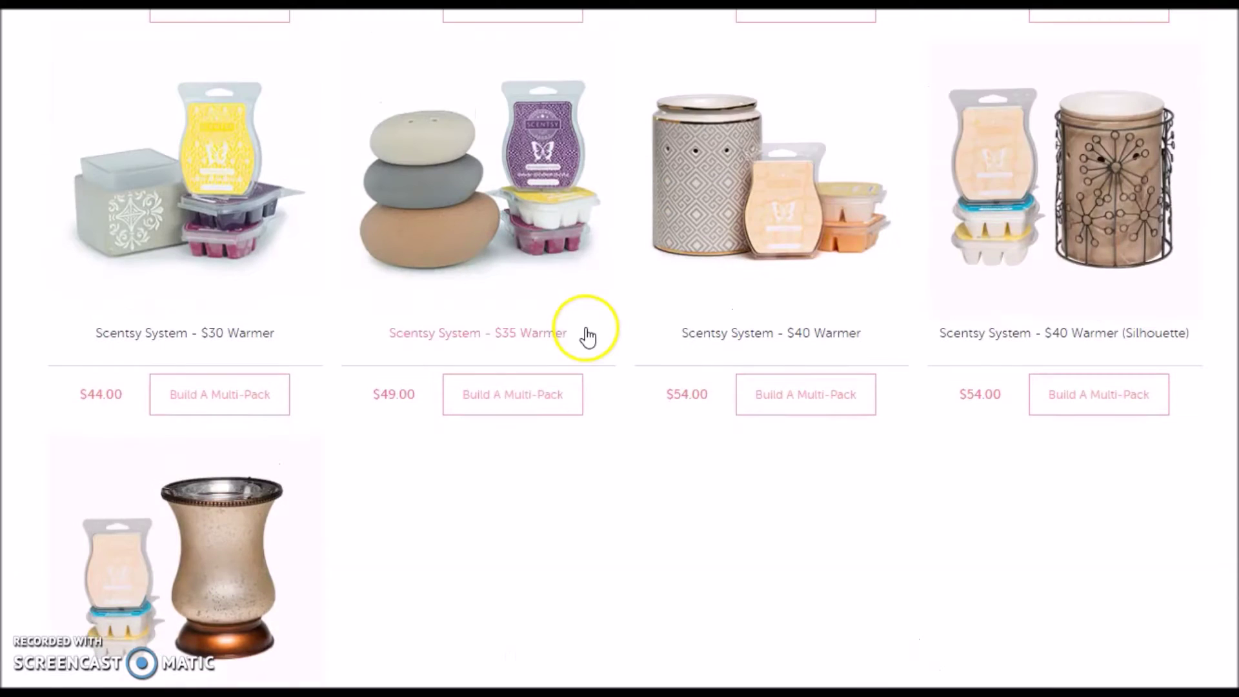
pyautogui.scroll(8, 590, 338)
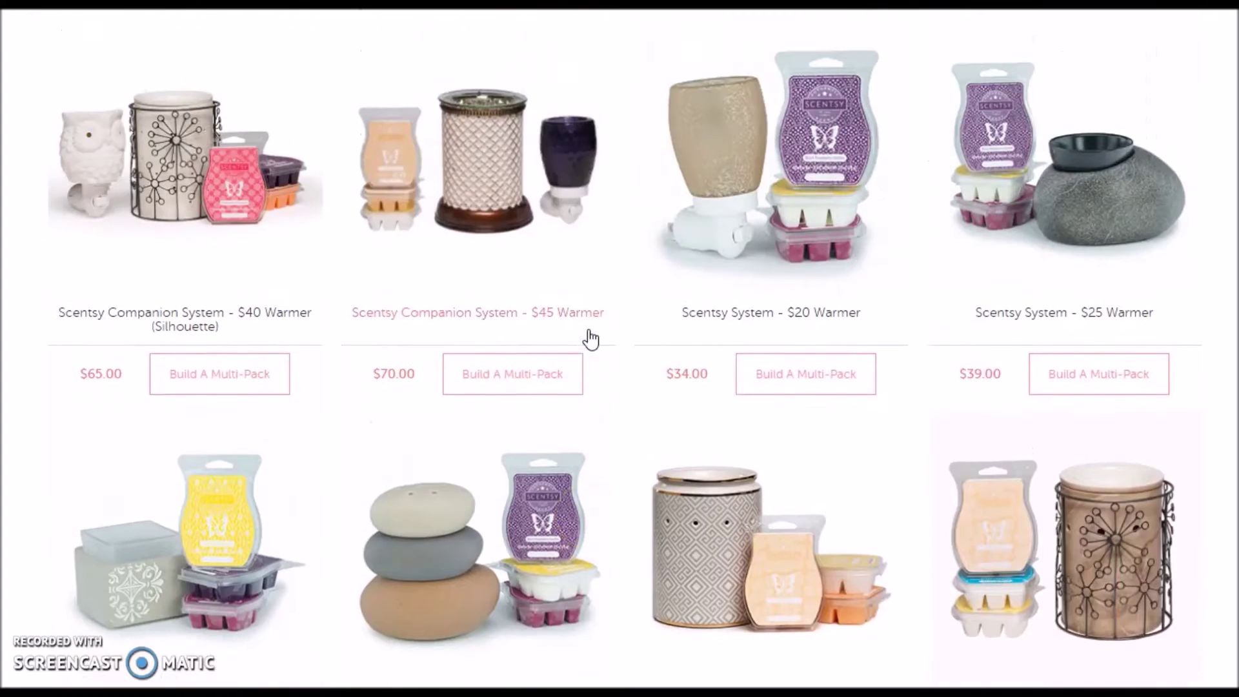
pyautogui.scroll(10, 591, 339)
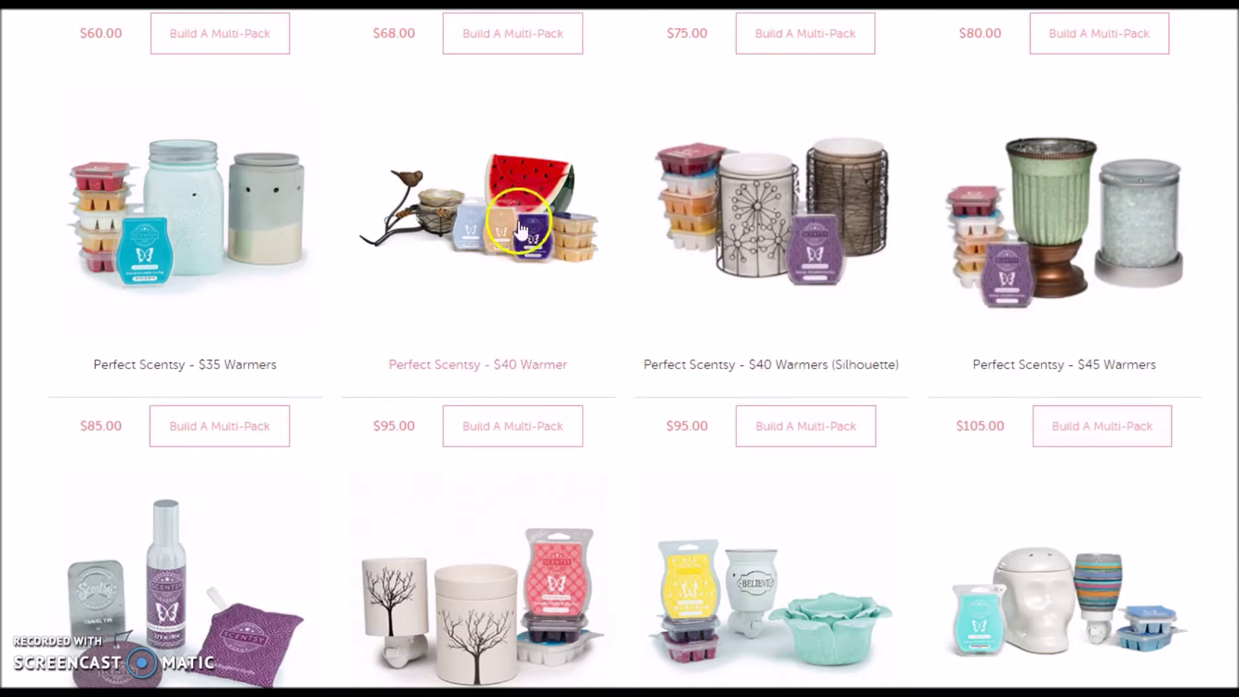
pyautogui.scroll(-10, 500, 235)
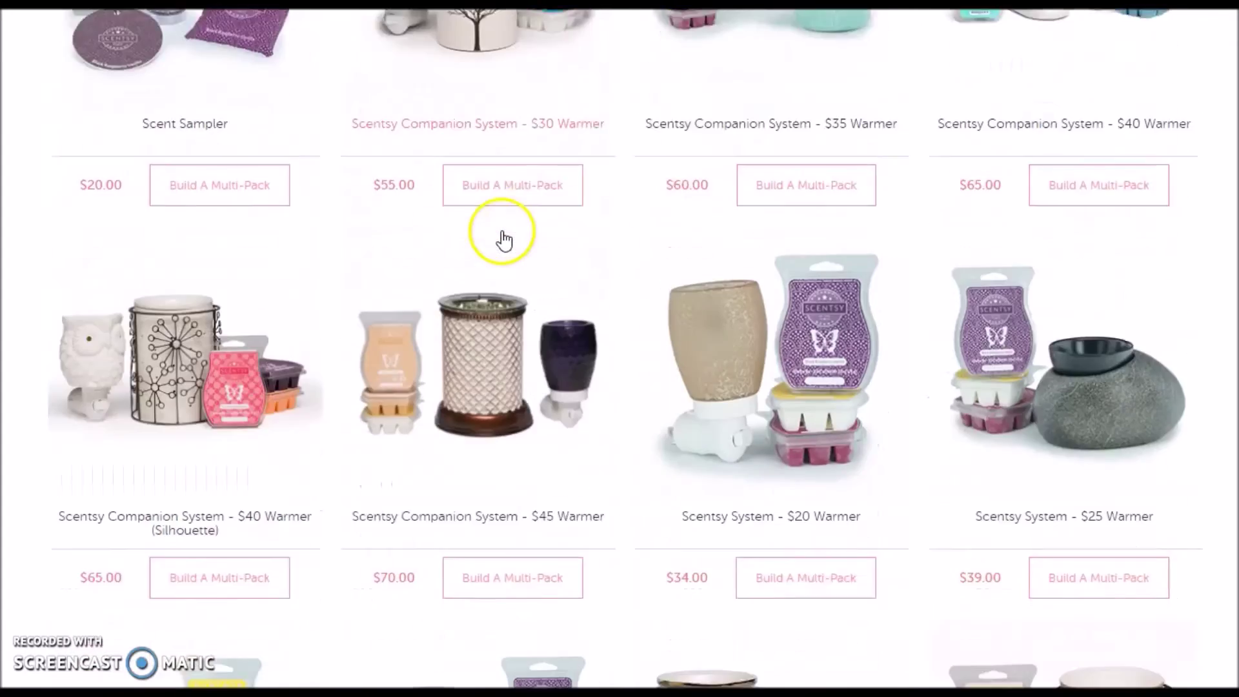
pyautogui.scroll(-10, 504, 239)
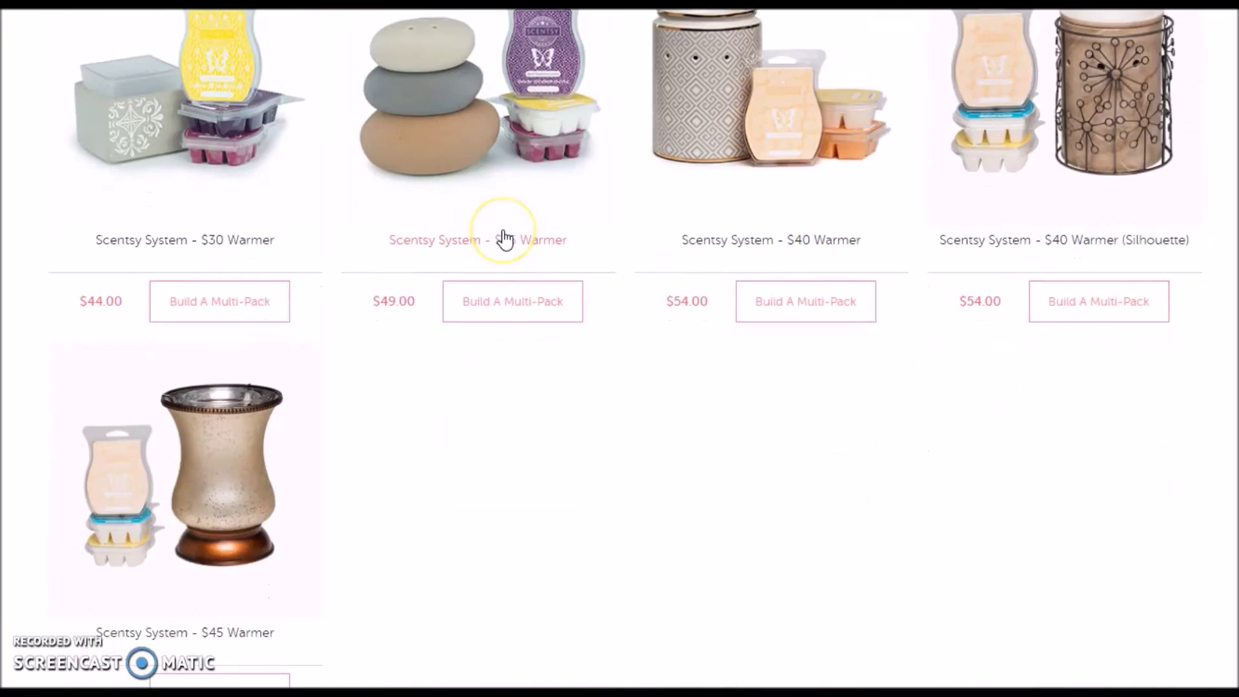
pyautogui.scroll(-2, 381, 406)
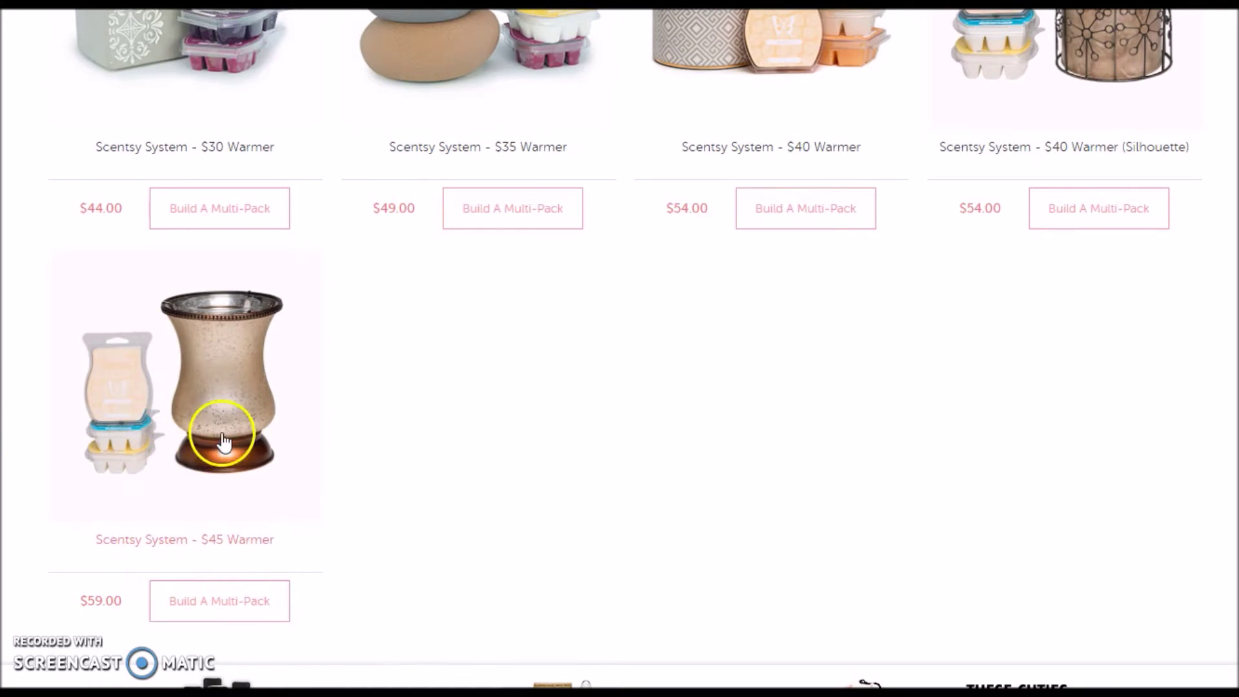
# - Start building the Scentsy System - $45 Warmer multi-pack with the Apple Butter Frosting, Apple Crush and Apple S'mores Scentsy Bars
pyautogui.click(196, 602)
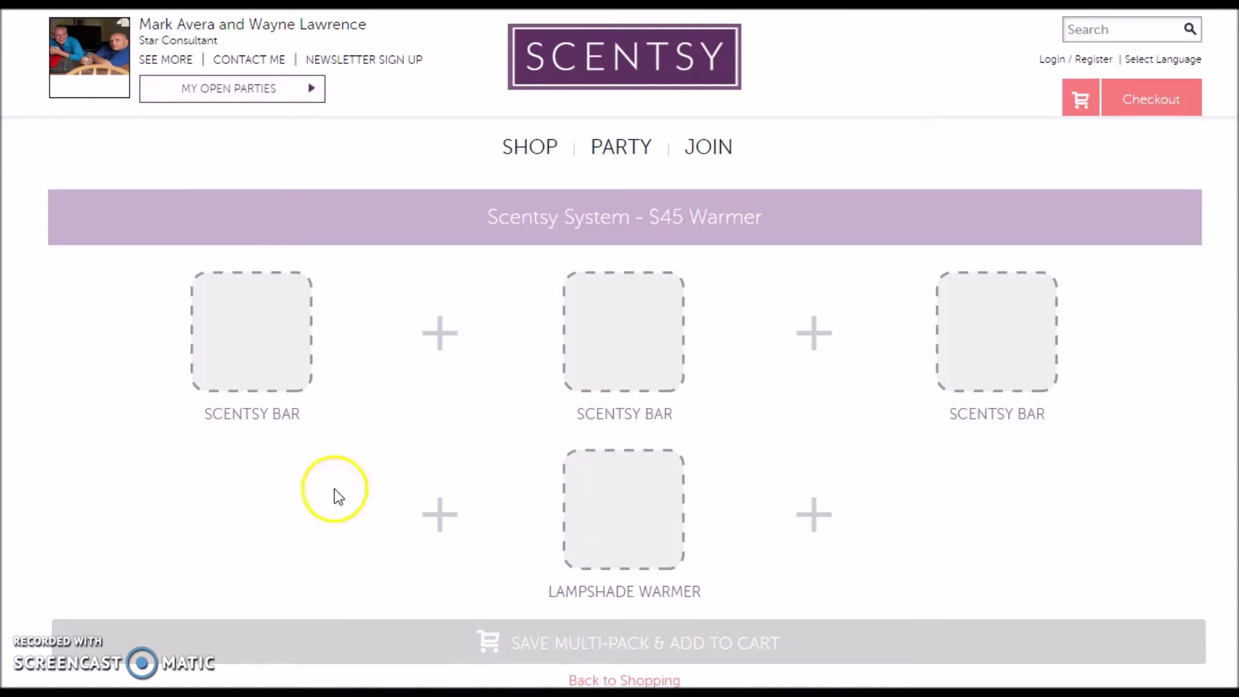
pyautogui.scroll(-5, 305, 401)
pyautogui.scroll(-5, 304, 405)
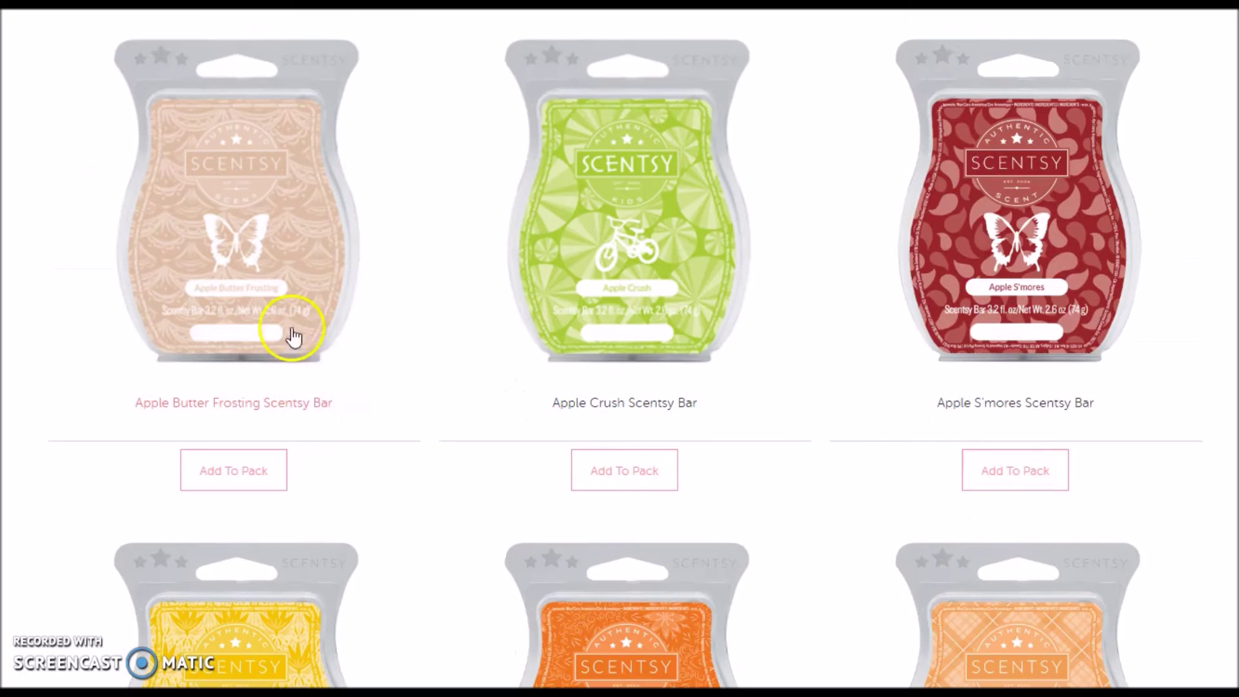
pyautogui.click(227, 478)
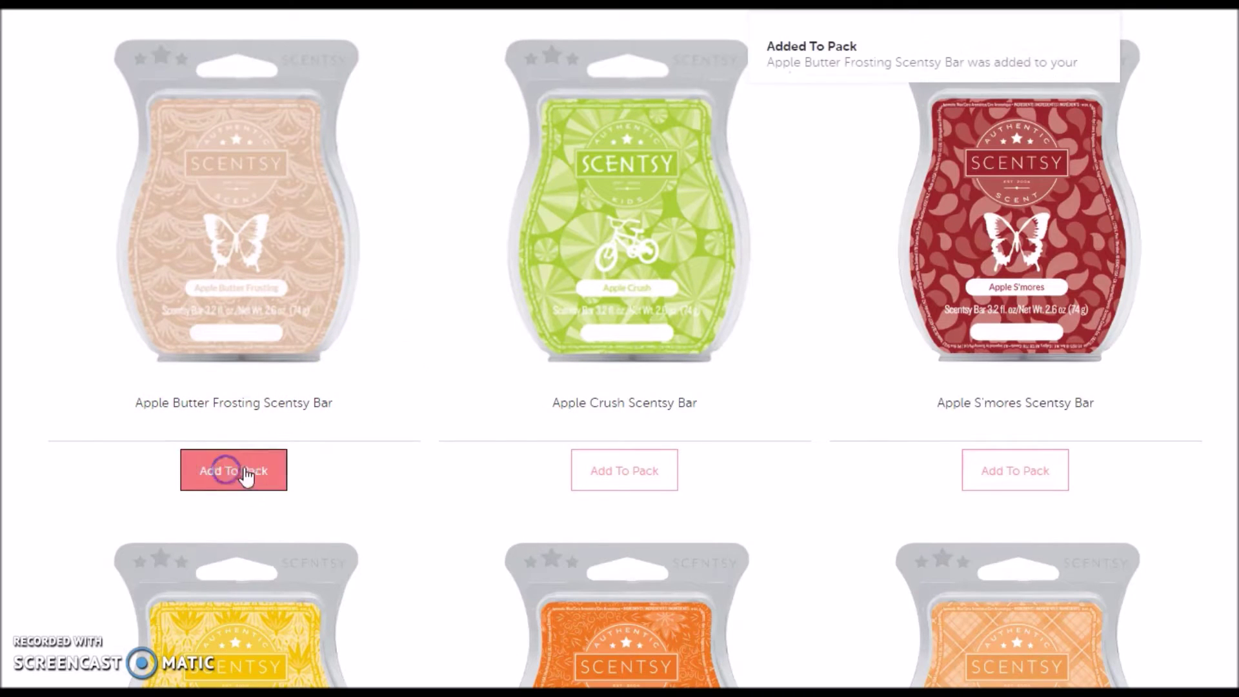
pyautogui.click(634, 479)
pyautogui.click(1001, 476)
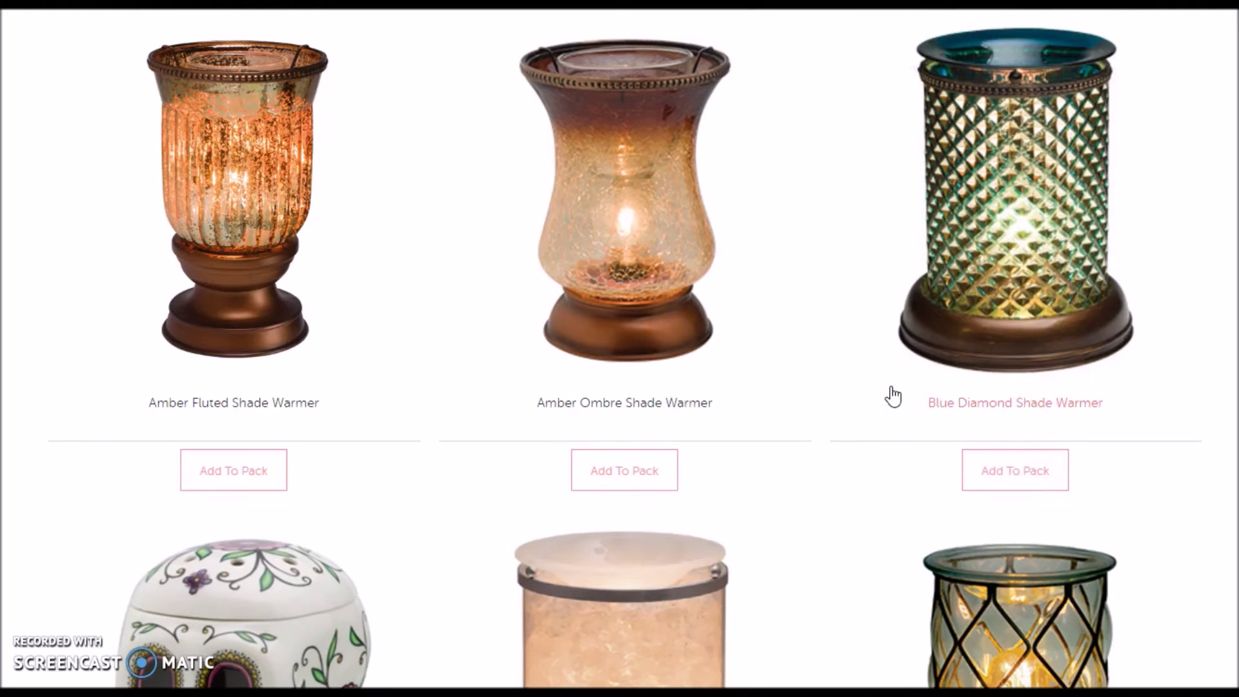
# - Add the Ocean Mosaic Warmer from page 2 of the lampshade warmers to the pack and review the pack's contents
pyautogui.scroll(-5, 891, 394)
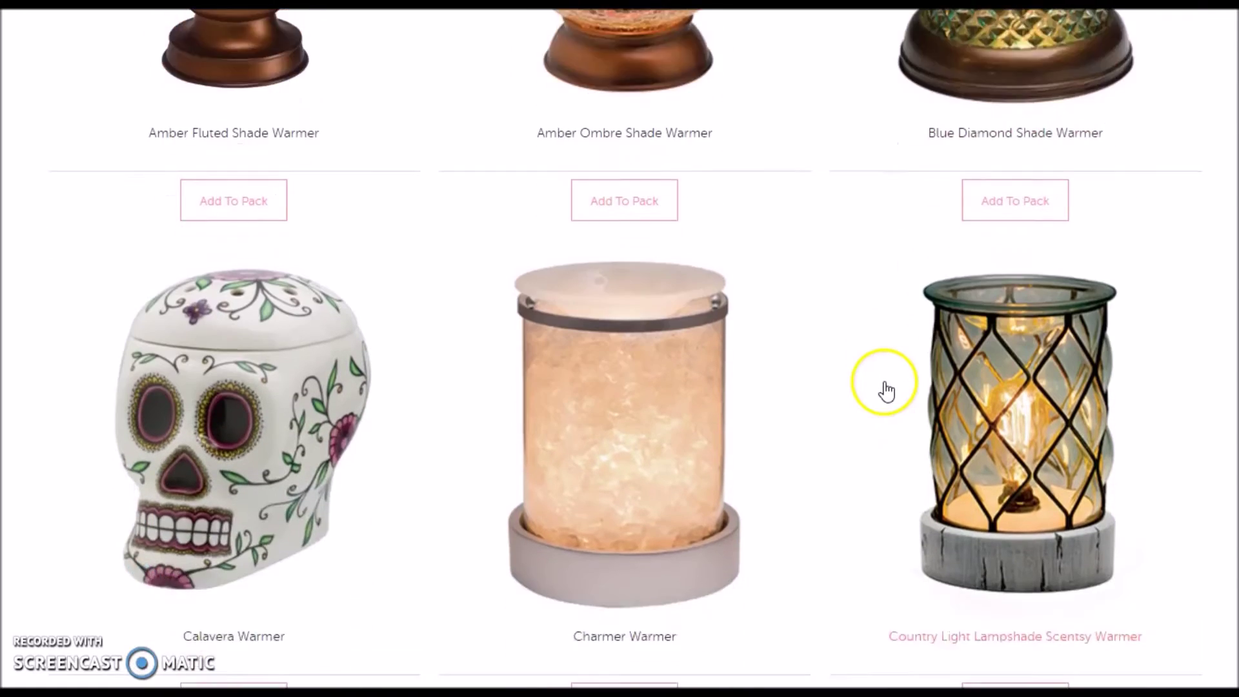
pyautogui.scroll(-2, 871, 390)
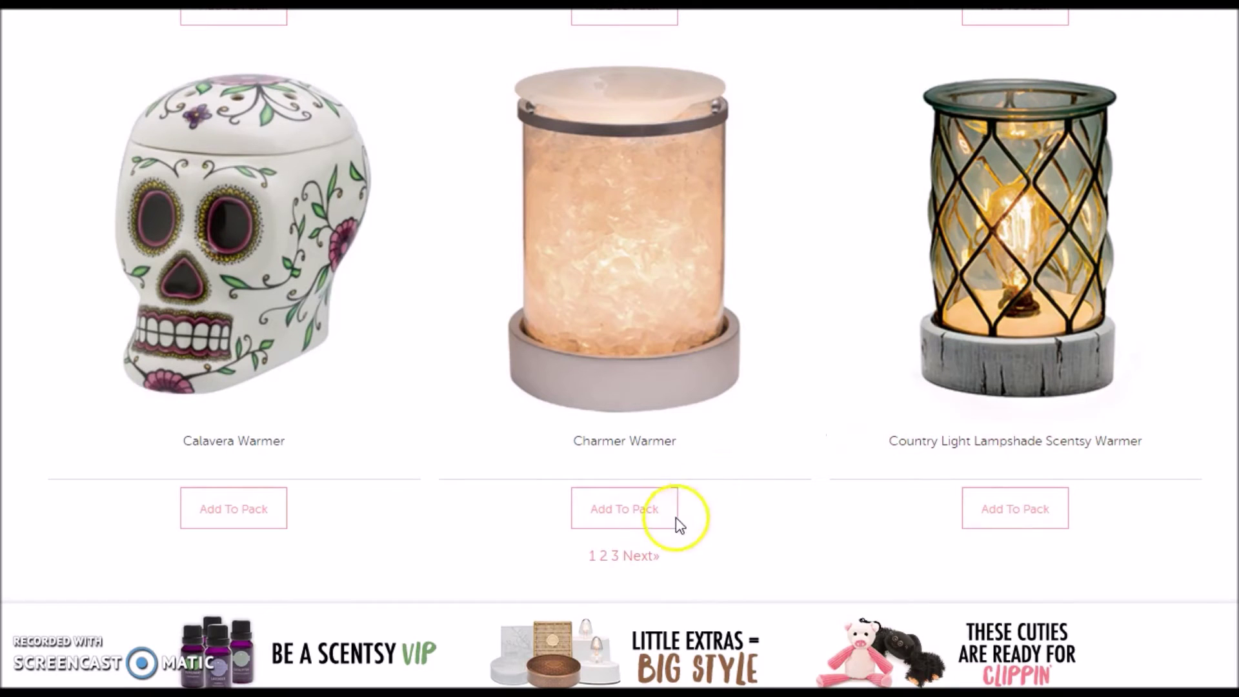
pyautogui.click(616, 557)
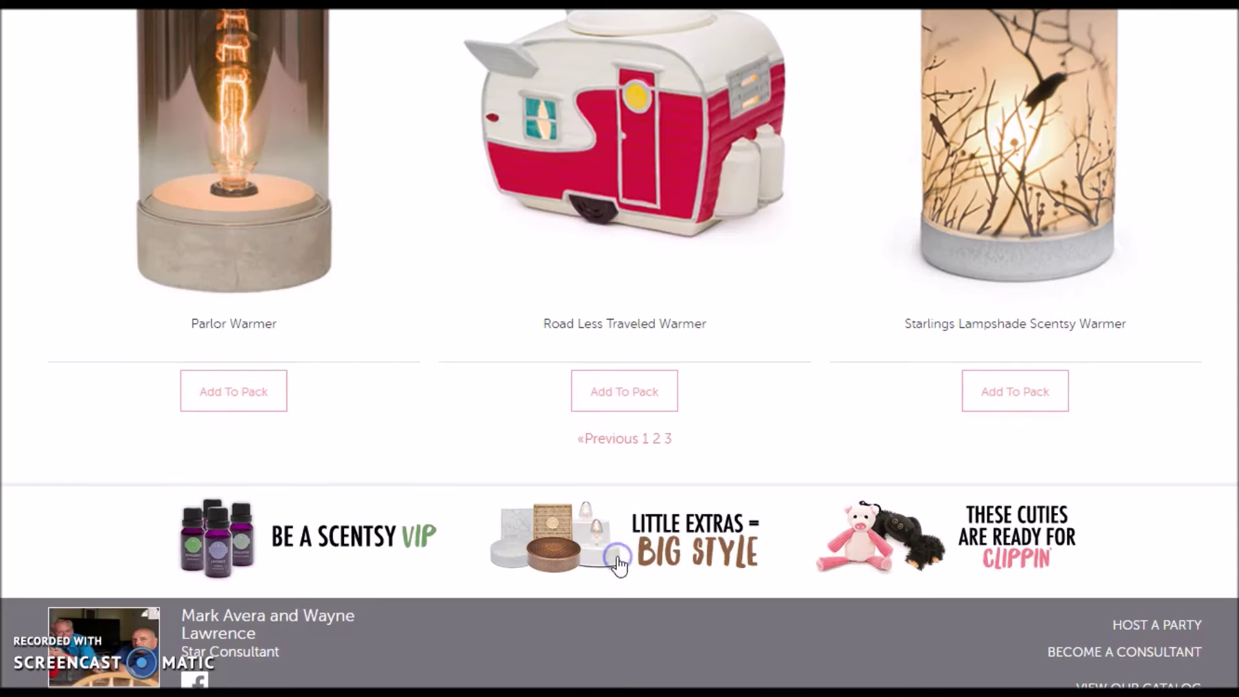
pyautogui.scroll(5, 645, 528)
pyautogui.scroll(-6, 646, 527)
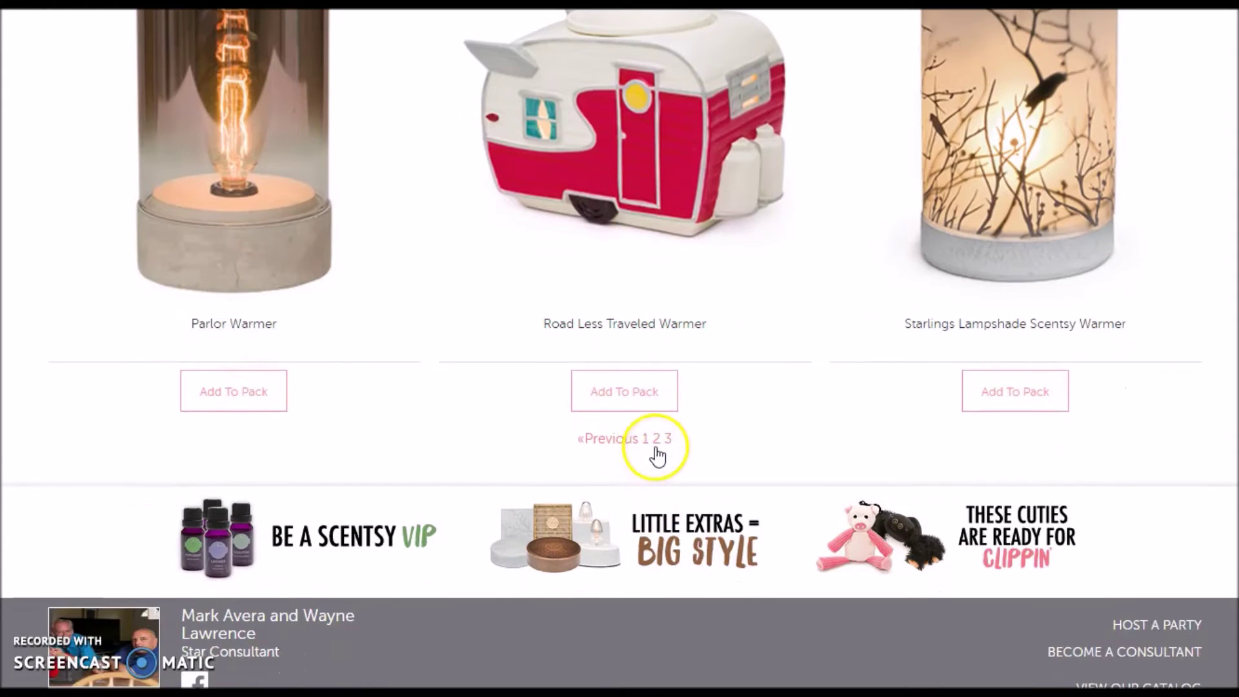
pyautogui.click(658, 444)
pyautogui.scroll(-4, 907, 387)
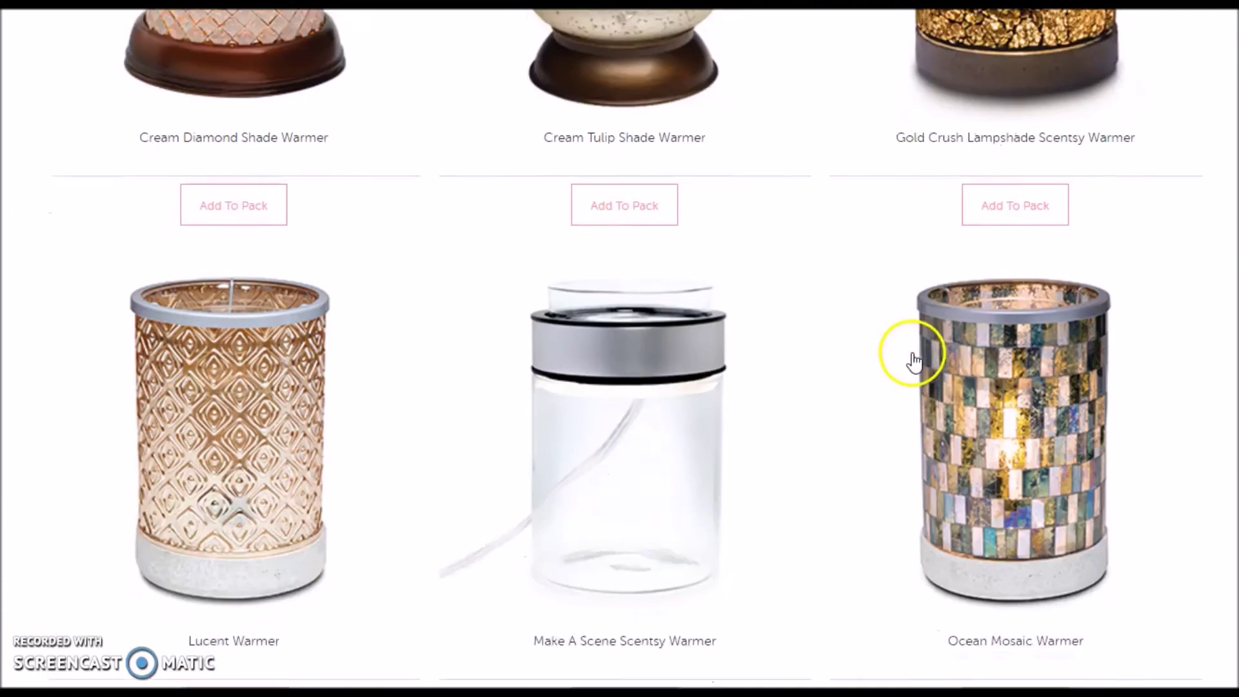
pyautogui.click(1015, 631)
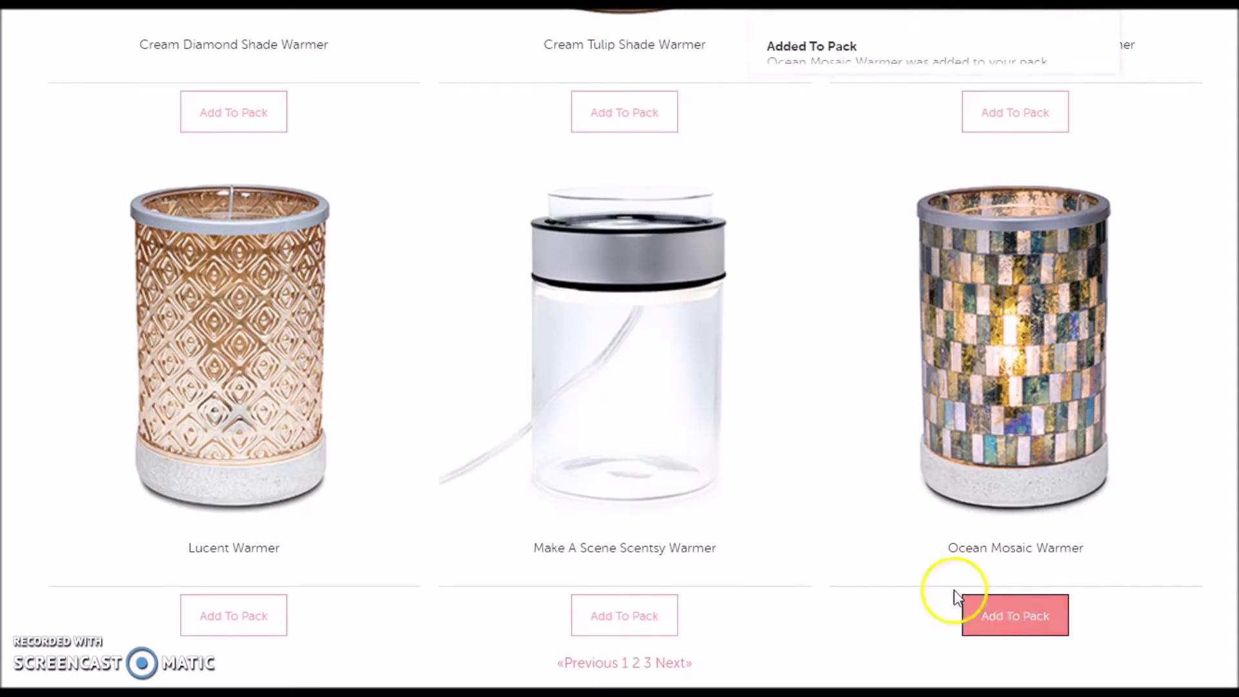
pyautogui.scroll(5, 619, 354)
pyautogui.scroll(10, 623, 355)
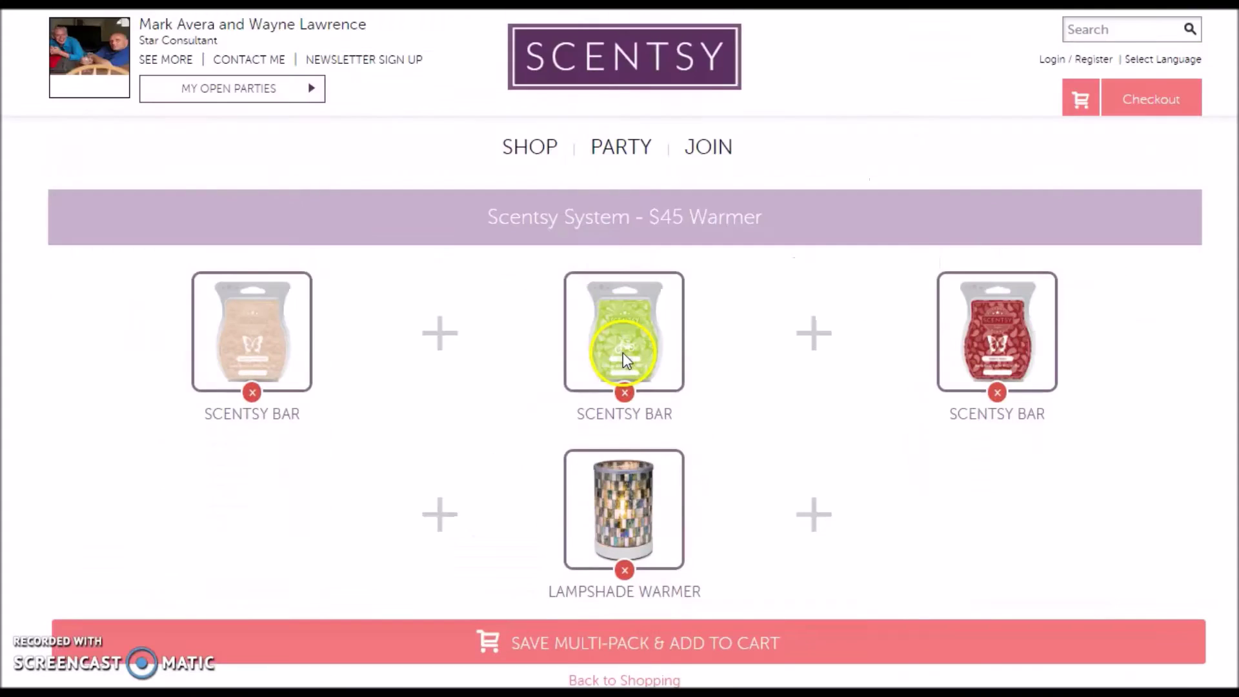
pyautogui.scroll(-4, 619, 342)
pyautogui.scroll(4, 613, 327)
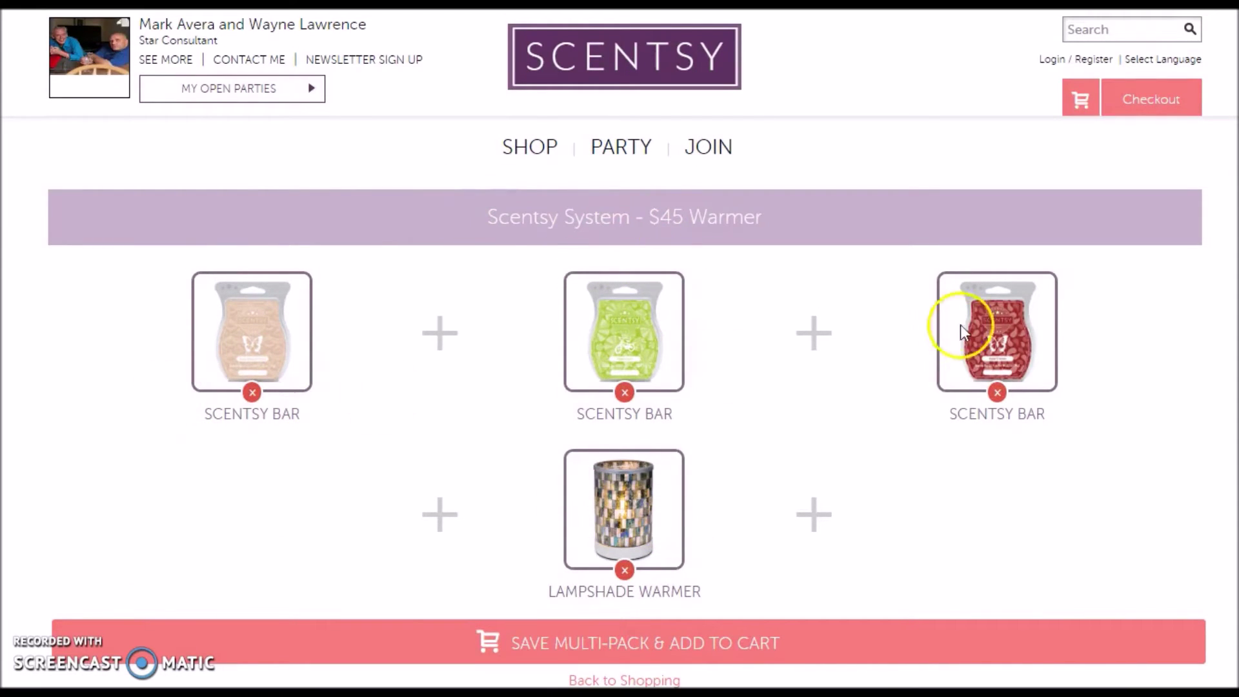
# - Save the completed Scentsy System - $45 Warmer multi-pack and add it to the cart
pyautogui.scroll(-3, 650, 309)
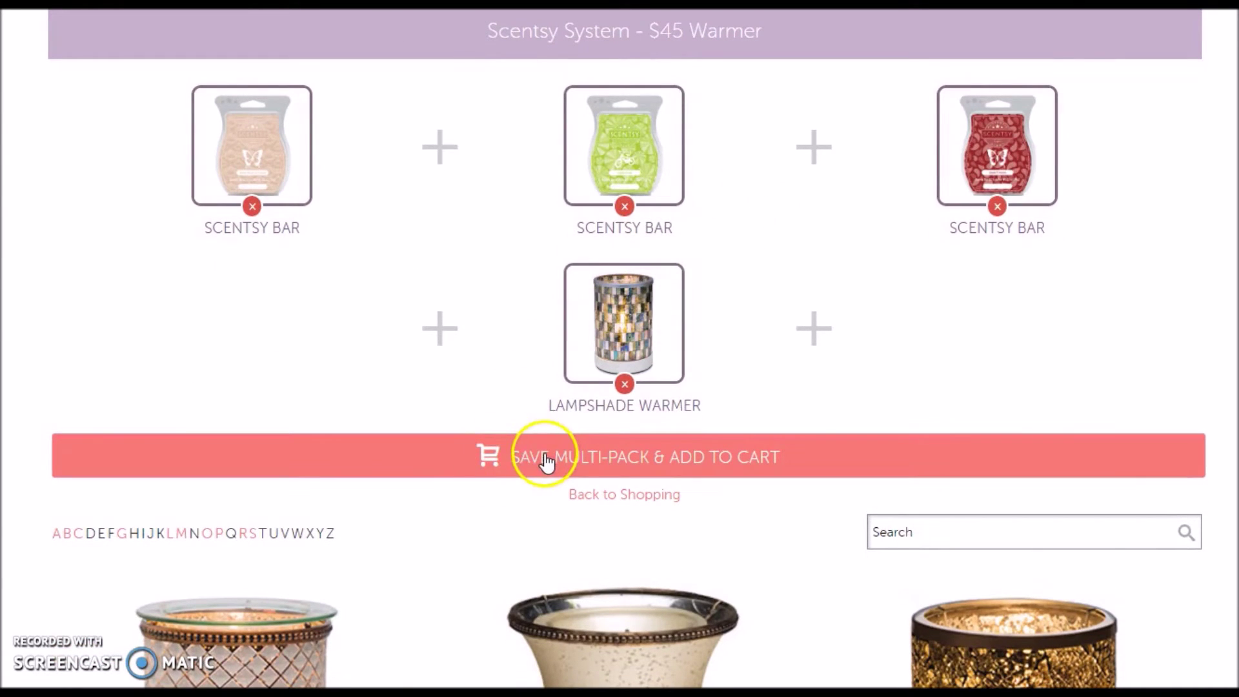
pyautogui.click(588, 458)
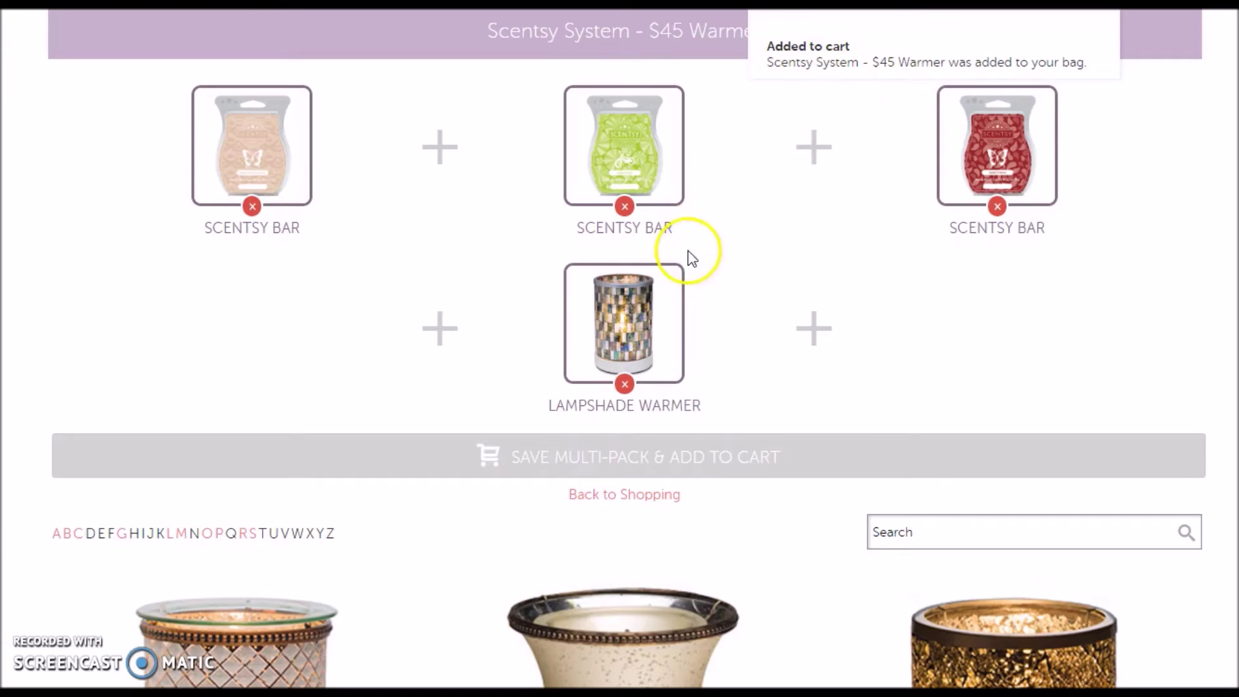
pyautogui.scroll(3, 678, 258)
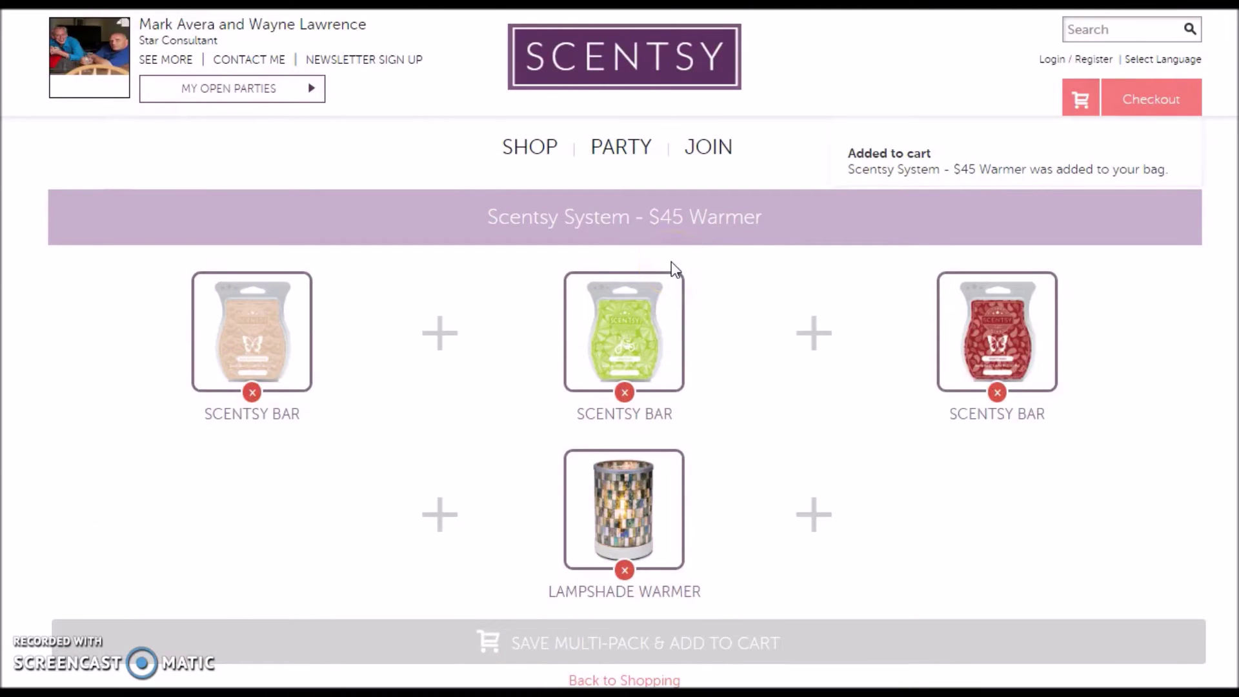
pyautogui.click(657, 270)
# - Reopen the Combine & Save specials and look over the three-item multi-pack offers
pyautogui.moveTo(527, 150)
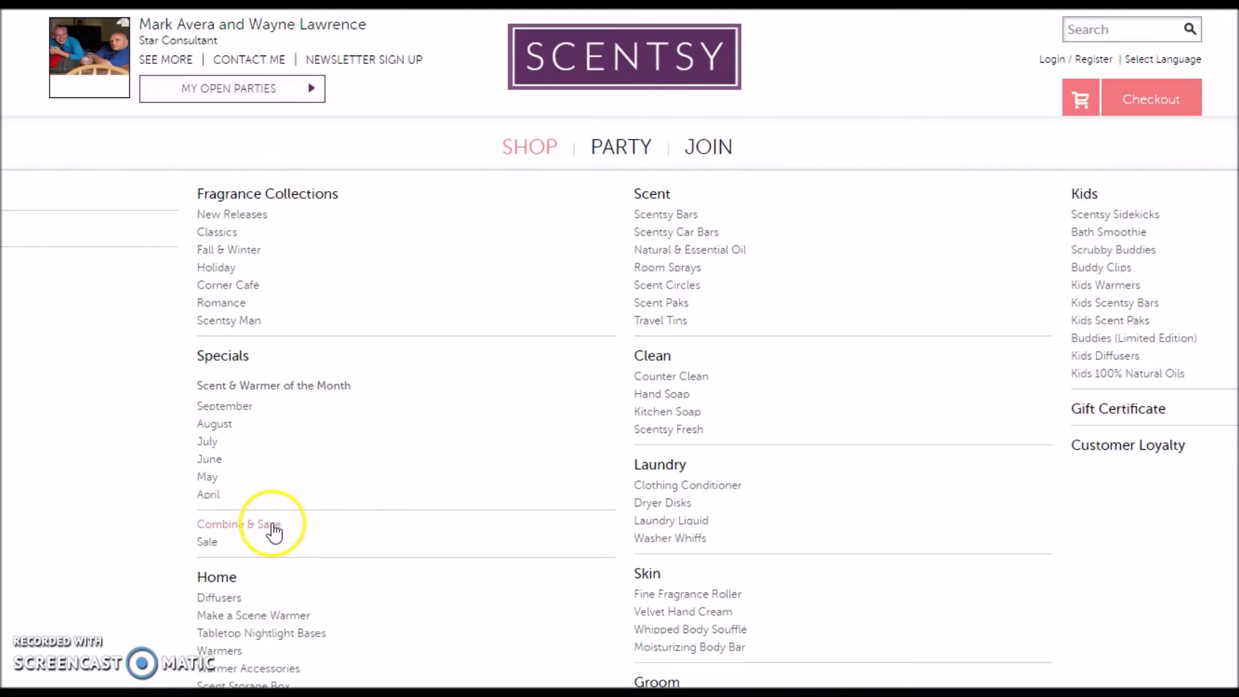
pyautogui.click(274, 529)
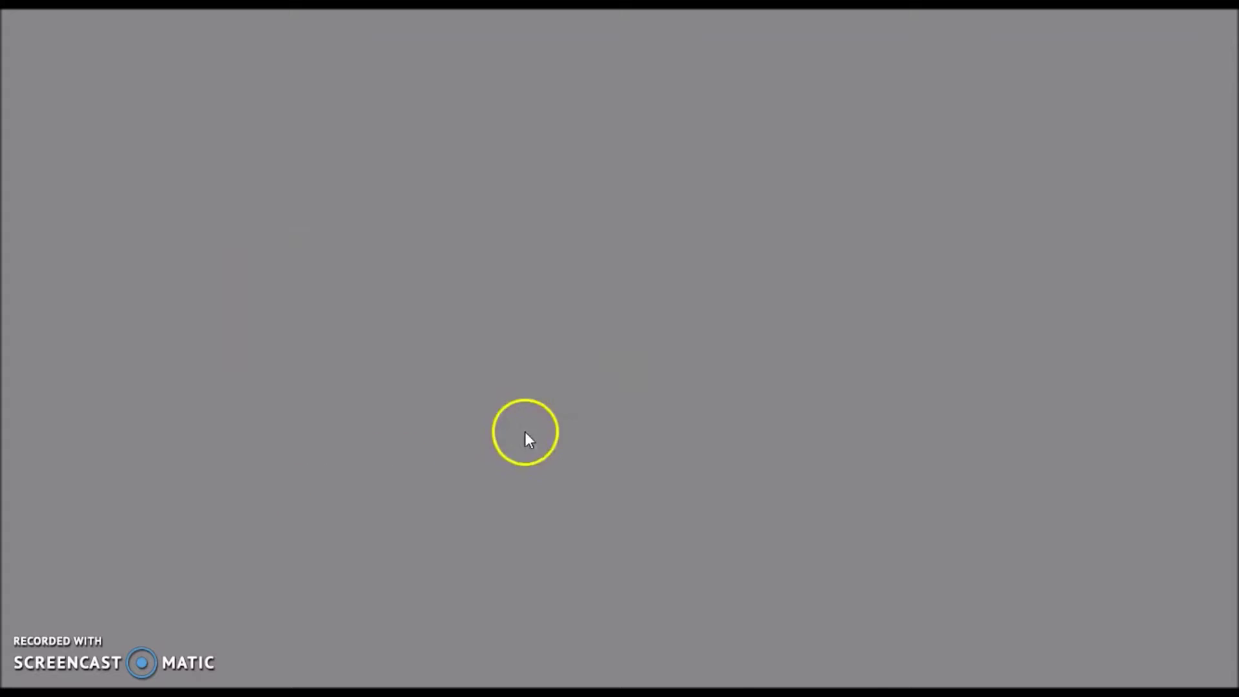
pyautogui.scroll(-4, 579, 415)
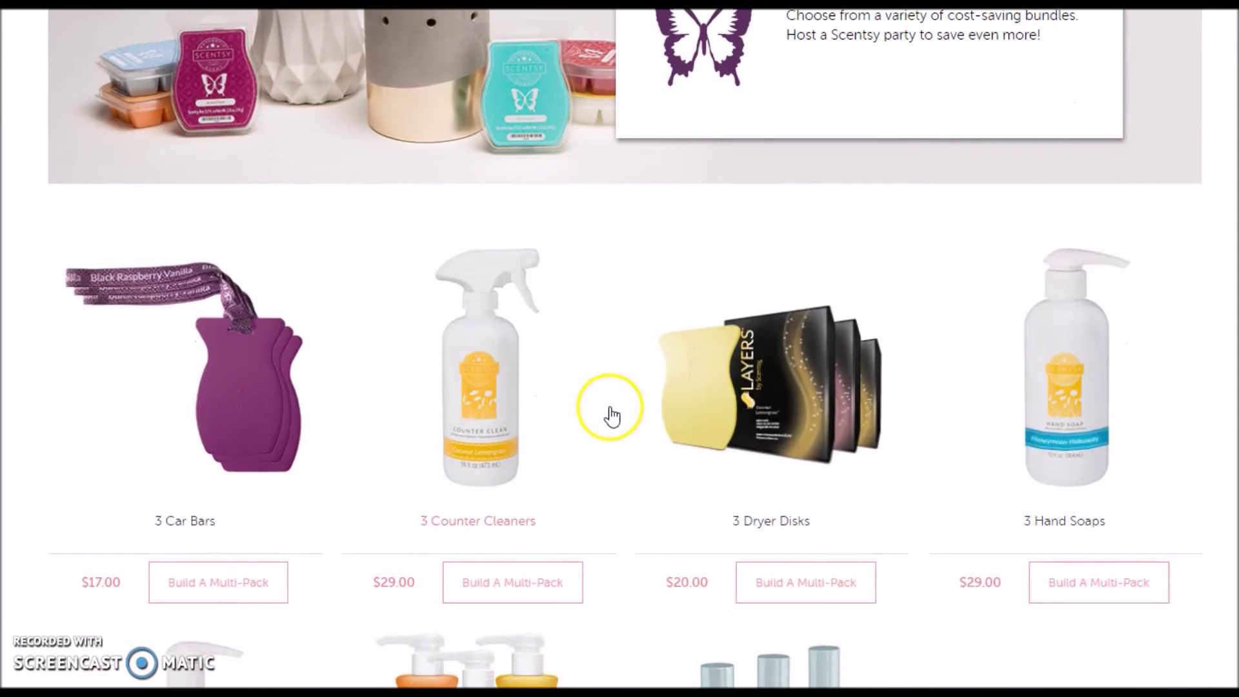
pyautogui.scroll(-4, 608, 415)
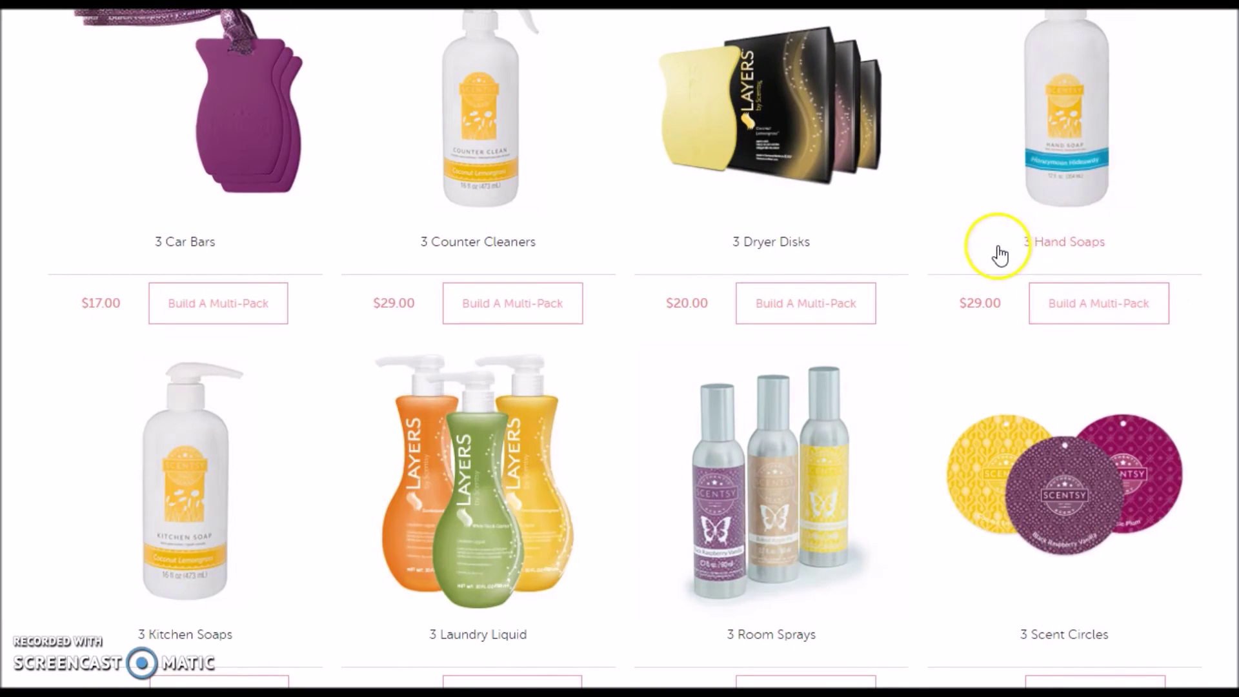
pyautogui.scroll(4, 995, 254)
pyautogui.scroll(4, 998, 256)
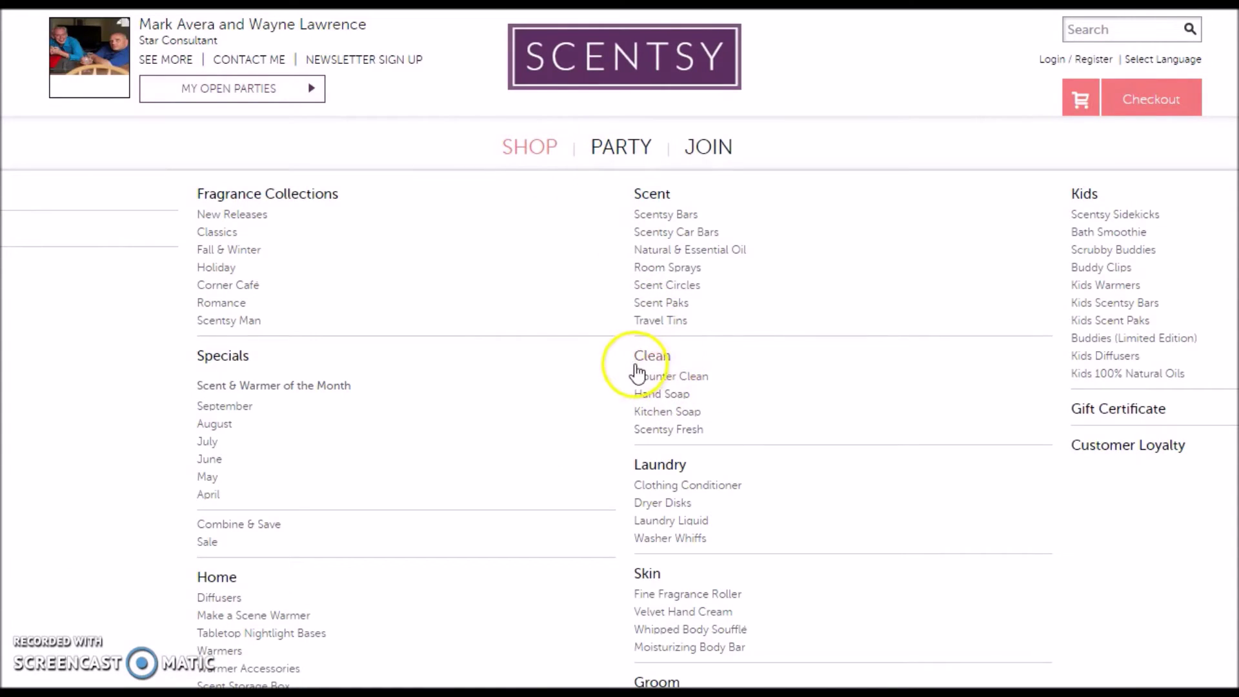
# - Open the Hand Soap category and add one By the Sea Hand Soap to the cart
pyautogui.click(655, 395)
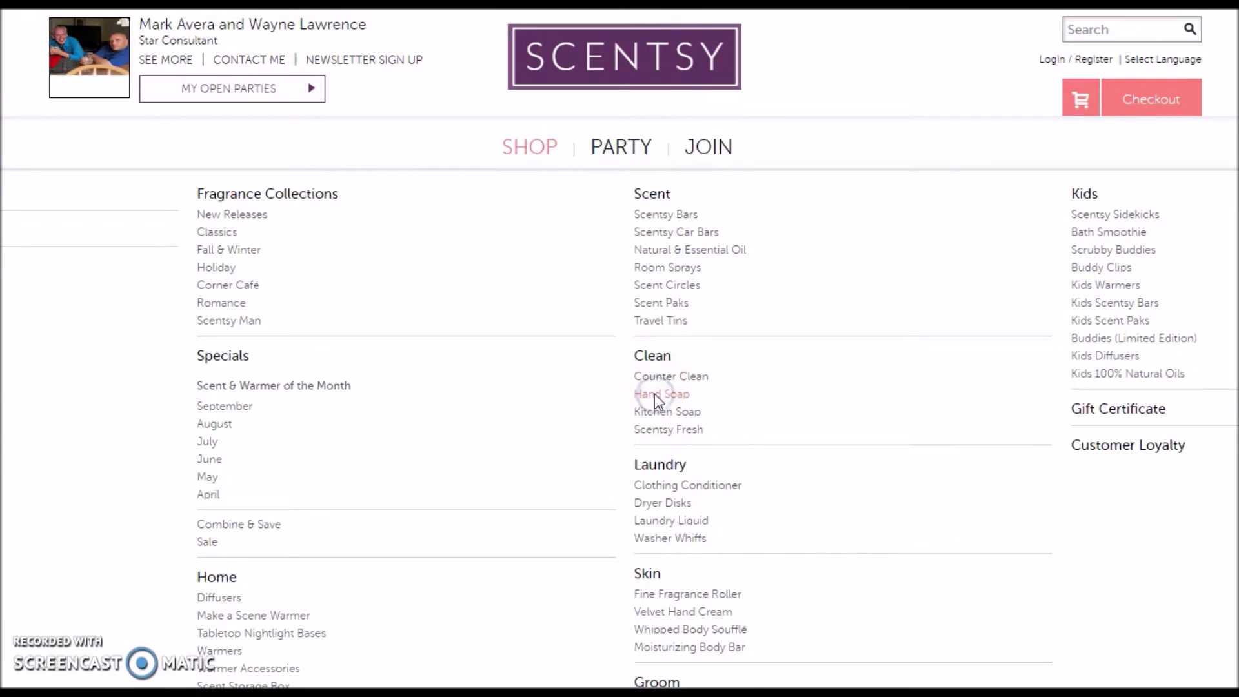
pyautogui.scroll(-4, 621, 365)
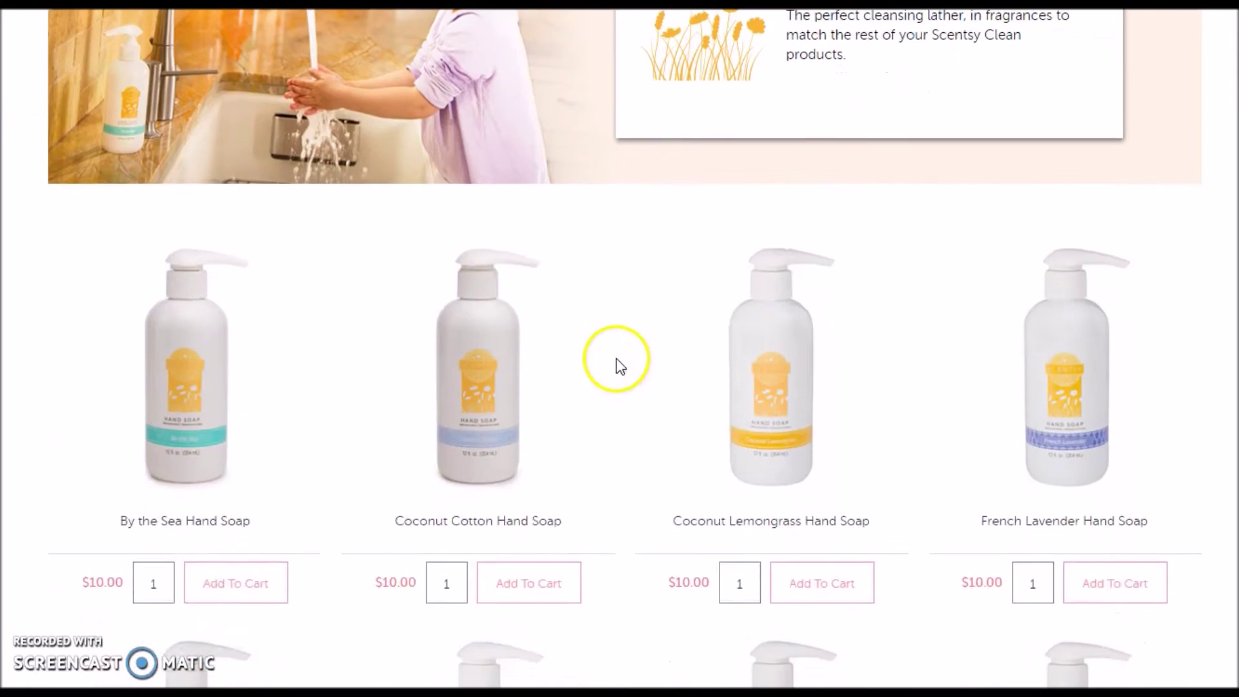
pyautogui.scroll(-3, 620, 366)
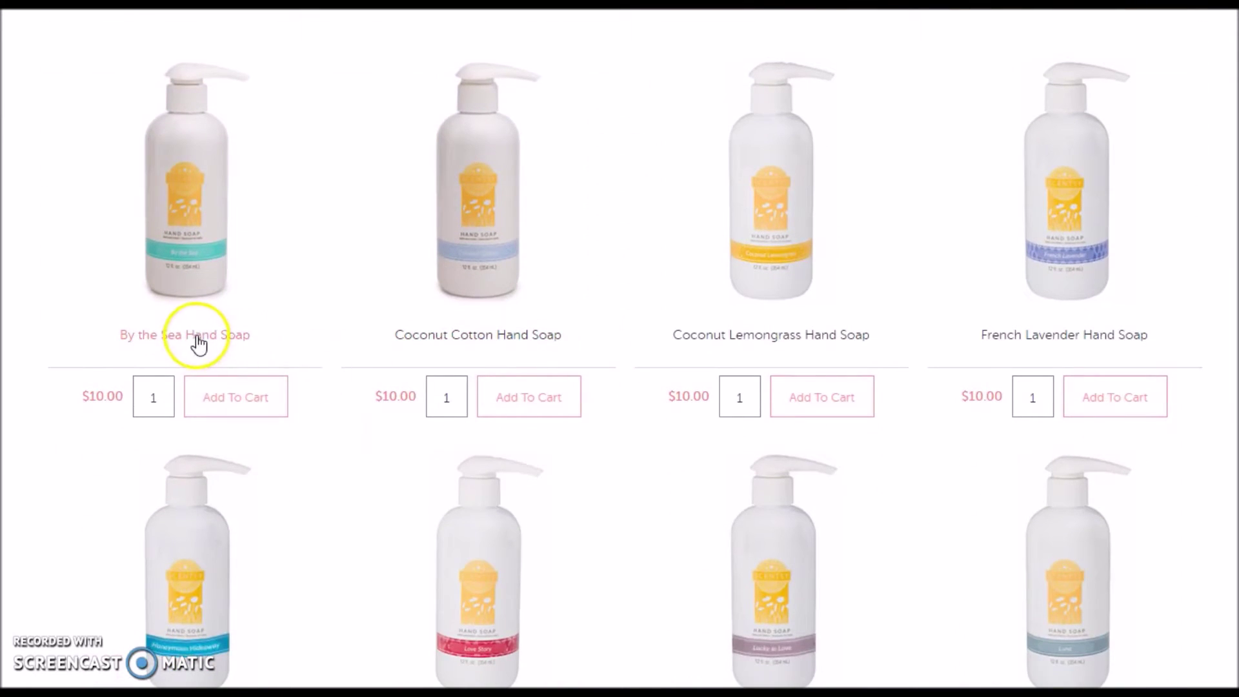
pyautogui.click(239, 397)
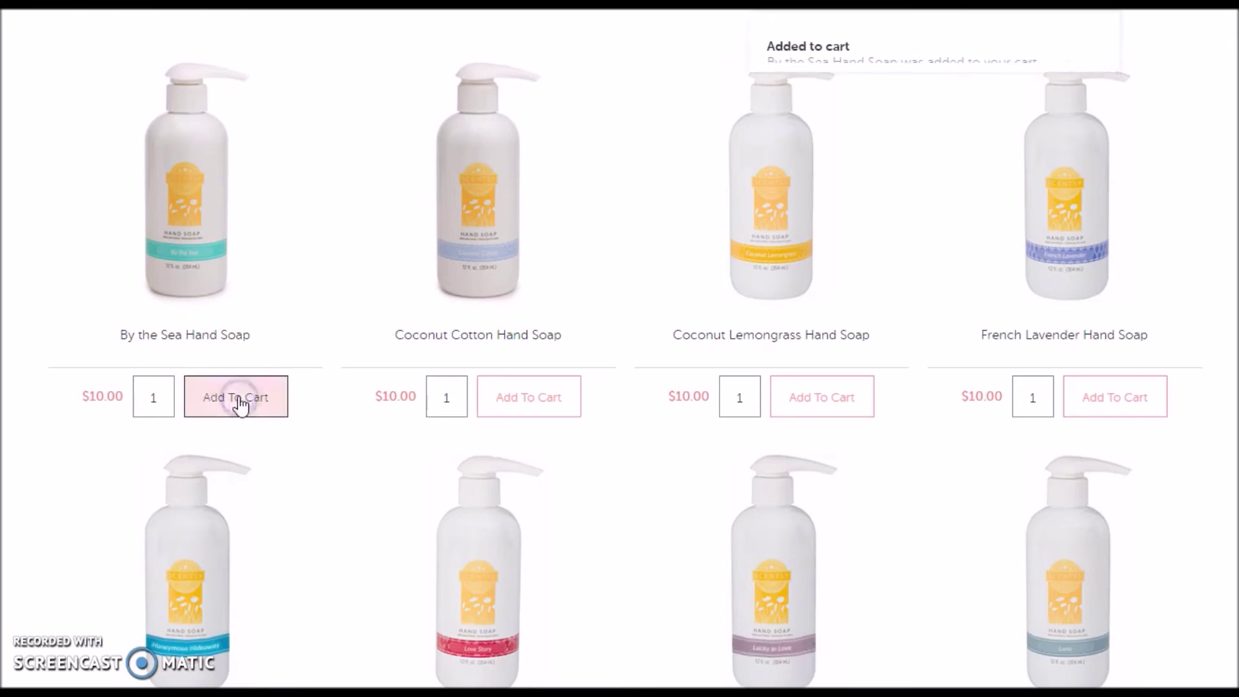
pyautogui.scroll(7, 298, 389)
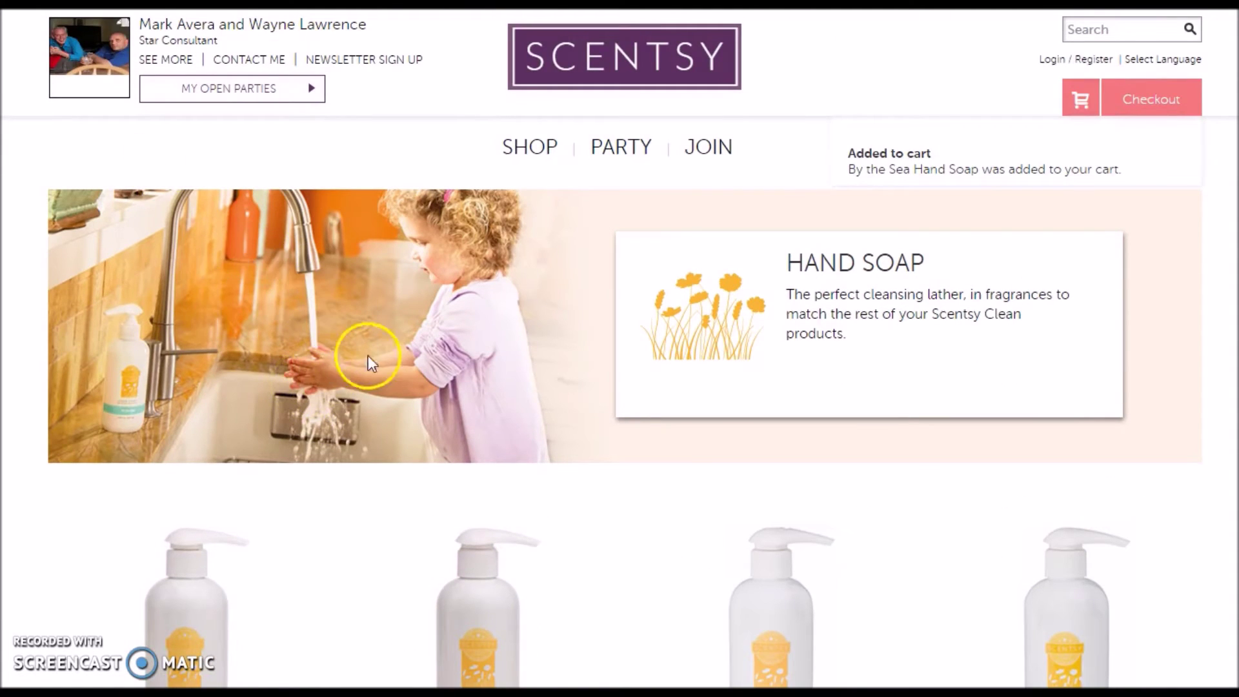
# - Go to checkout and review the order summary, expanding the Scentsy System multi-pack to show its individual items
pyautogui.click(1148, 100)
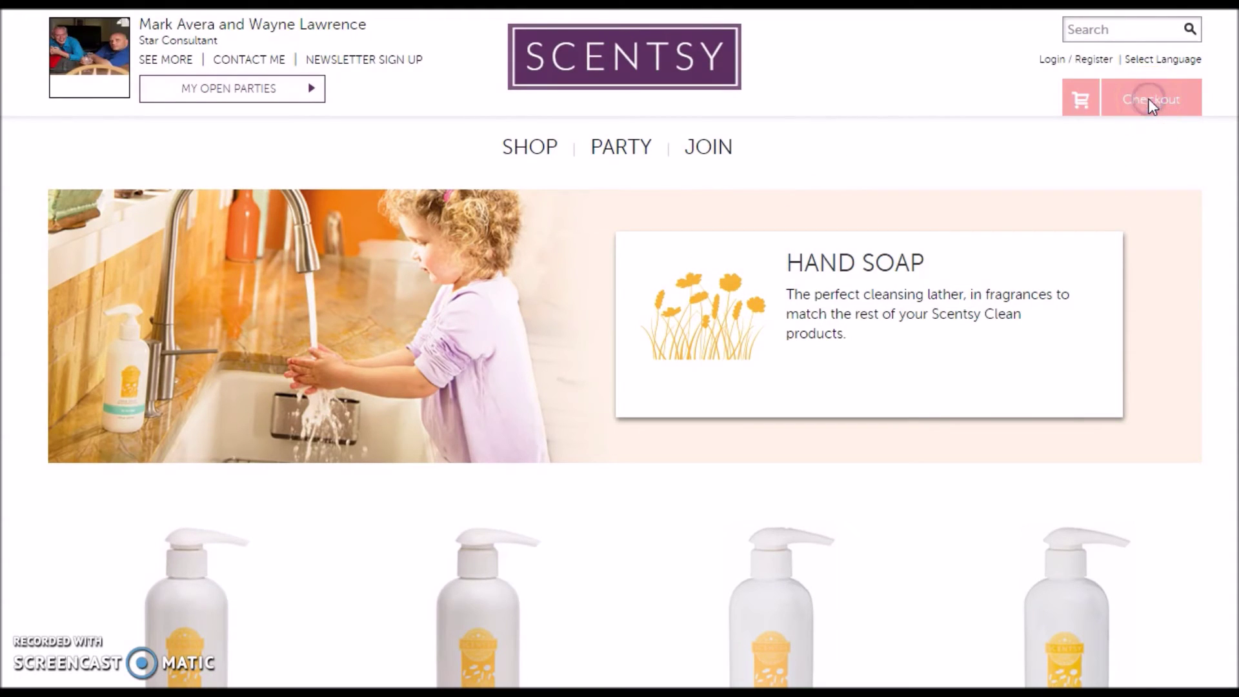
pyautogui.scroll(-3, 1148, 102)
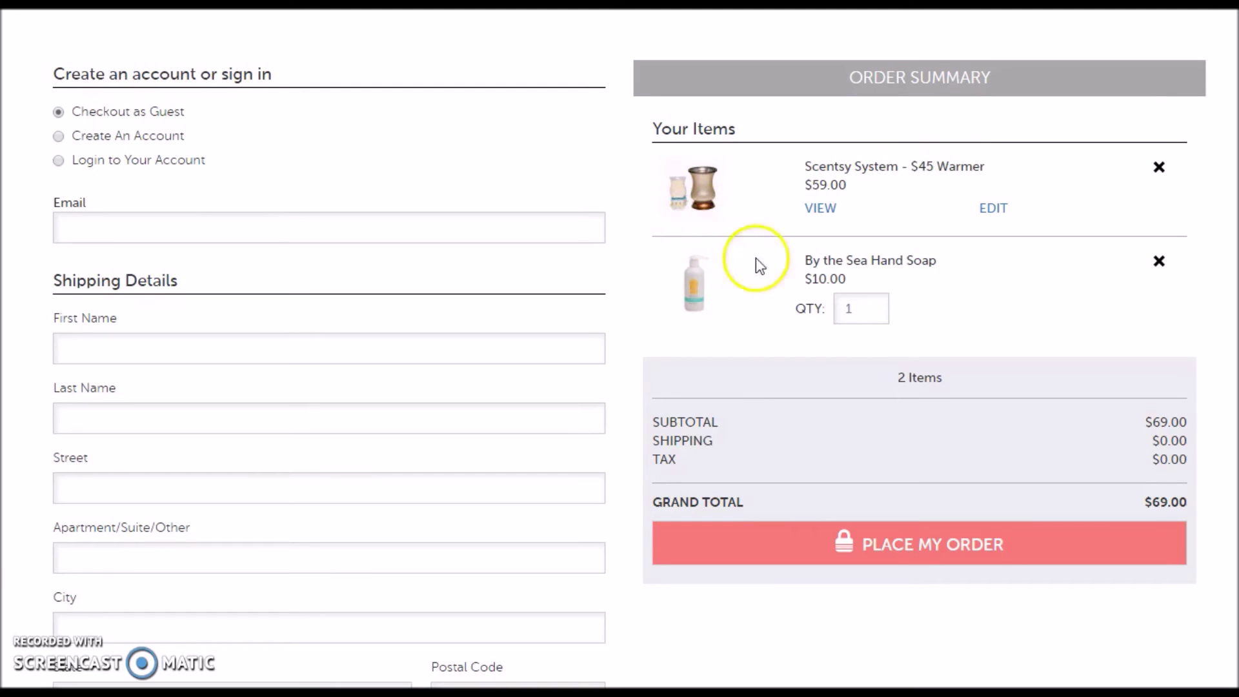
pyautogui.click(821, 208)
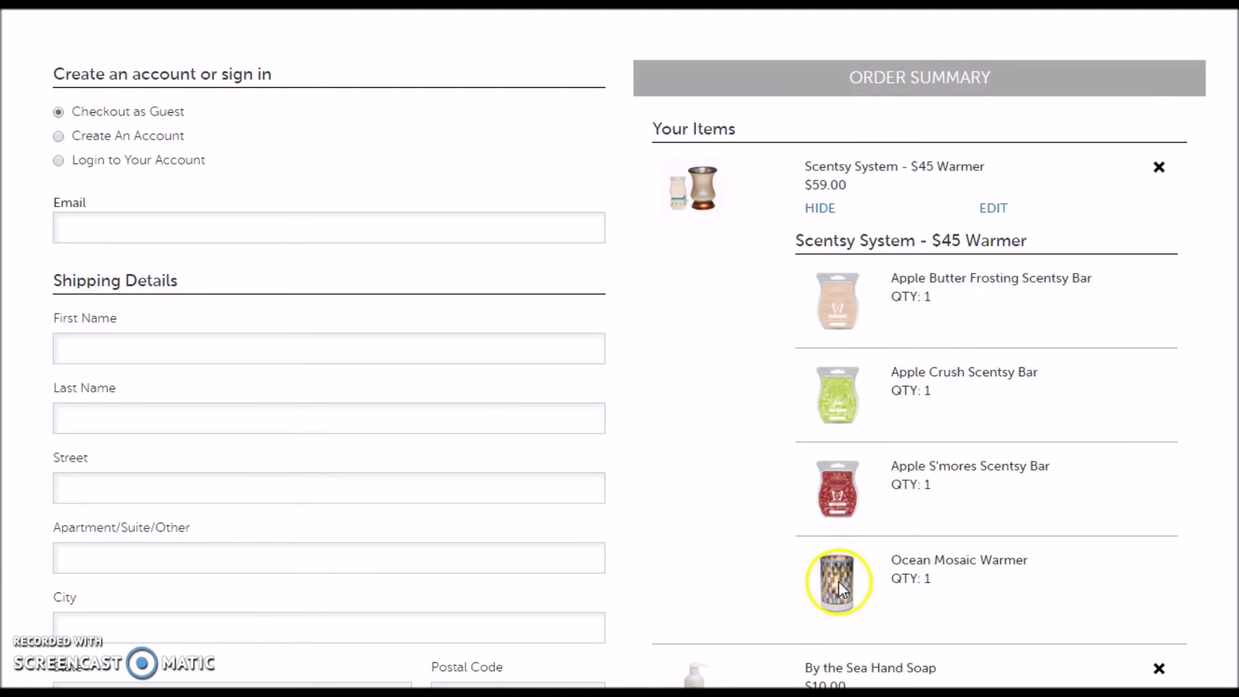
pyautogui.scroll(-3, 838, 582)
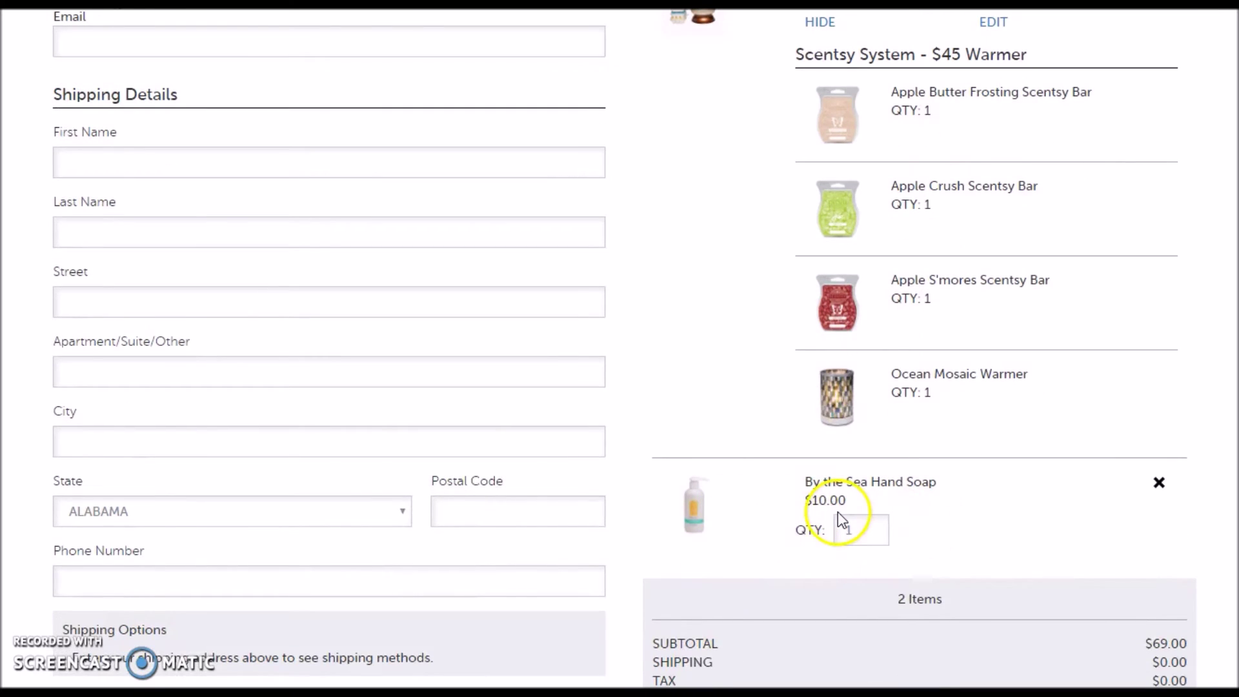
pyautogui.scroll(-3, 838, 514)
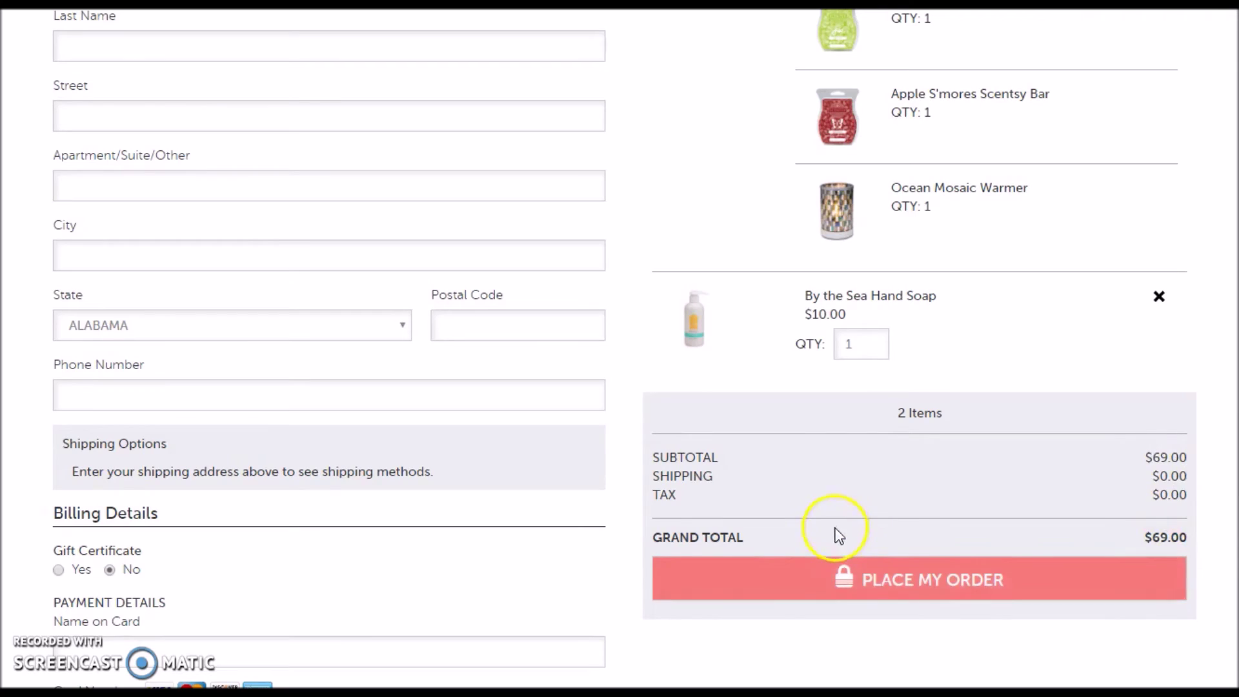
pyautogui.scroll(6, 834, 524)
pyautogui.scroll(1, 812, 516)
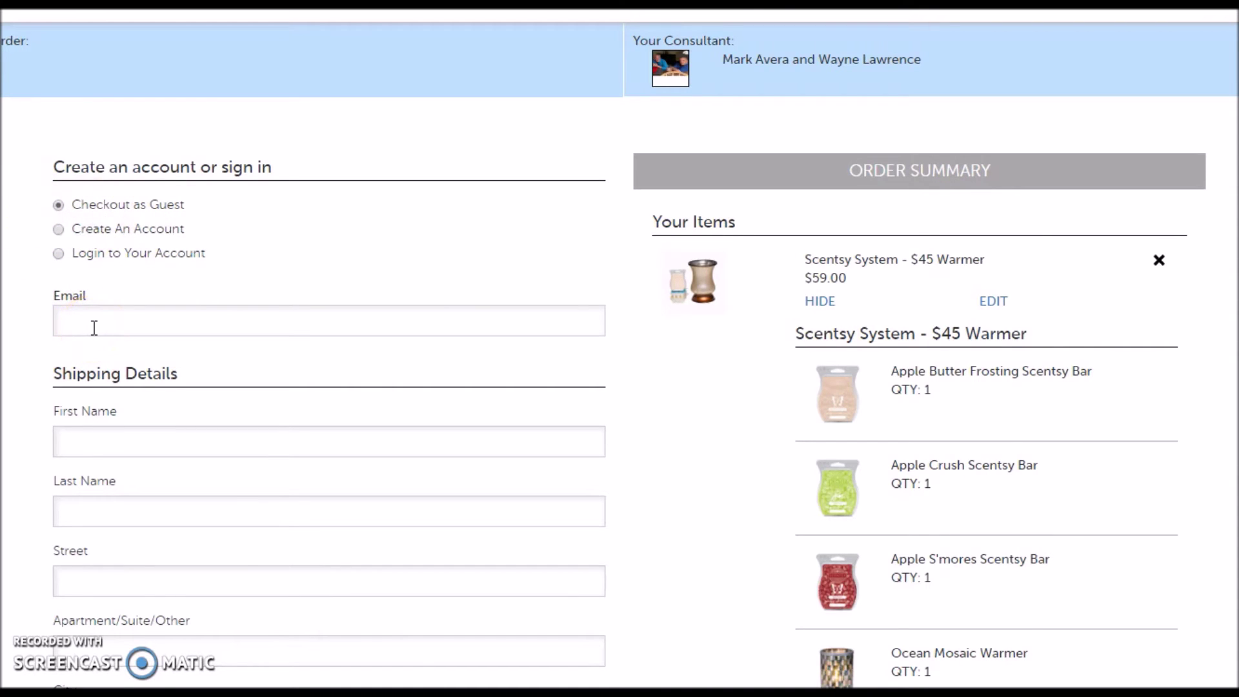
# - Examine the guest checkout form's shipping details, shipping options, billing details and consultant contact preferences
pyautogui.scroll(-5, 94, 327)
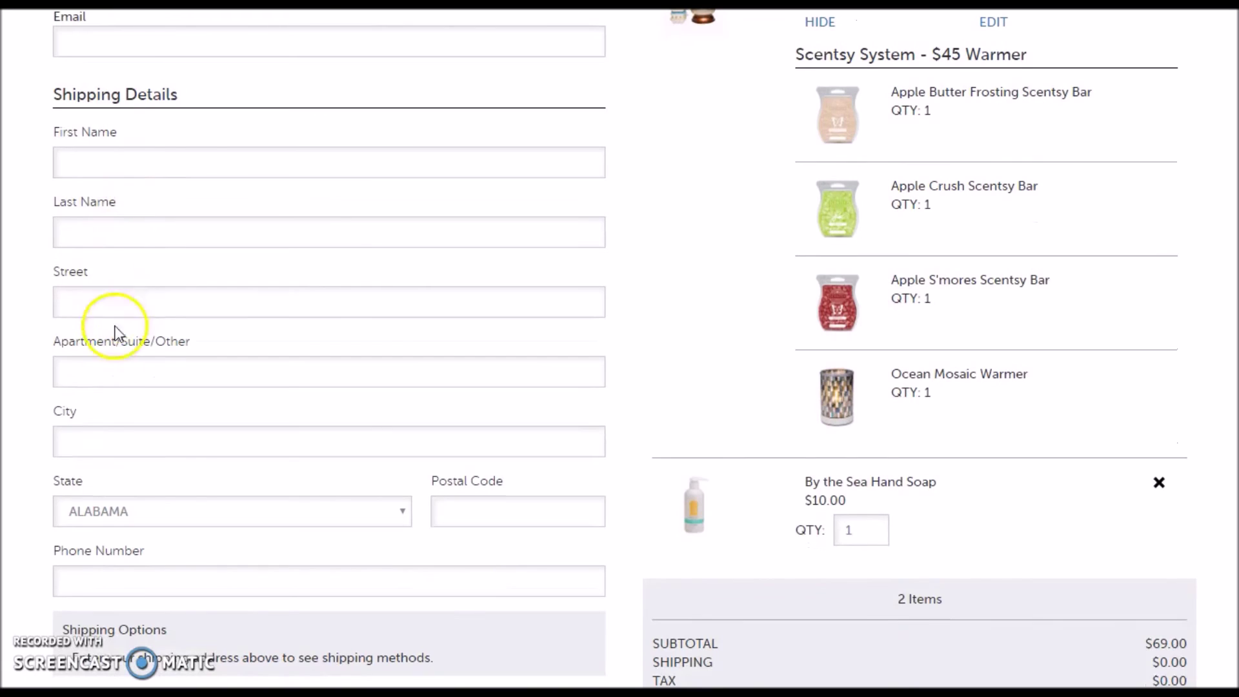
pyautogui.scroll(-3, 82, 419)
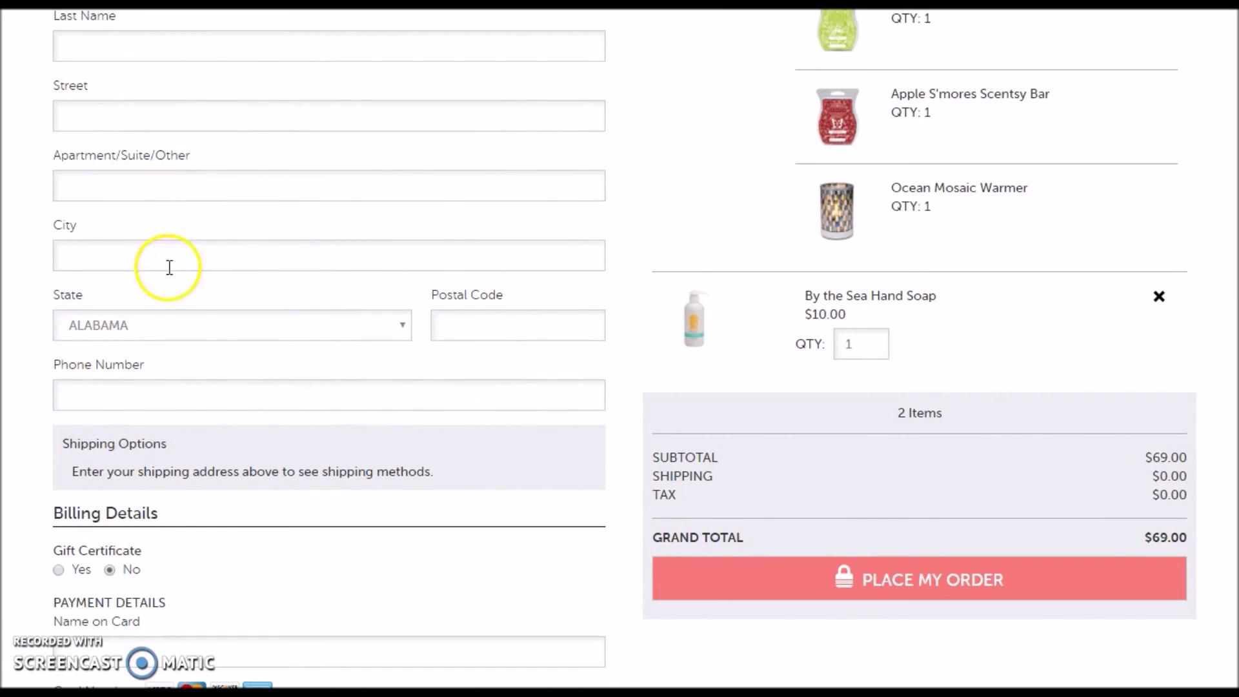
pyautogui.scroll(-2, 169, 267)
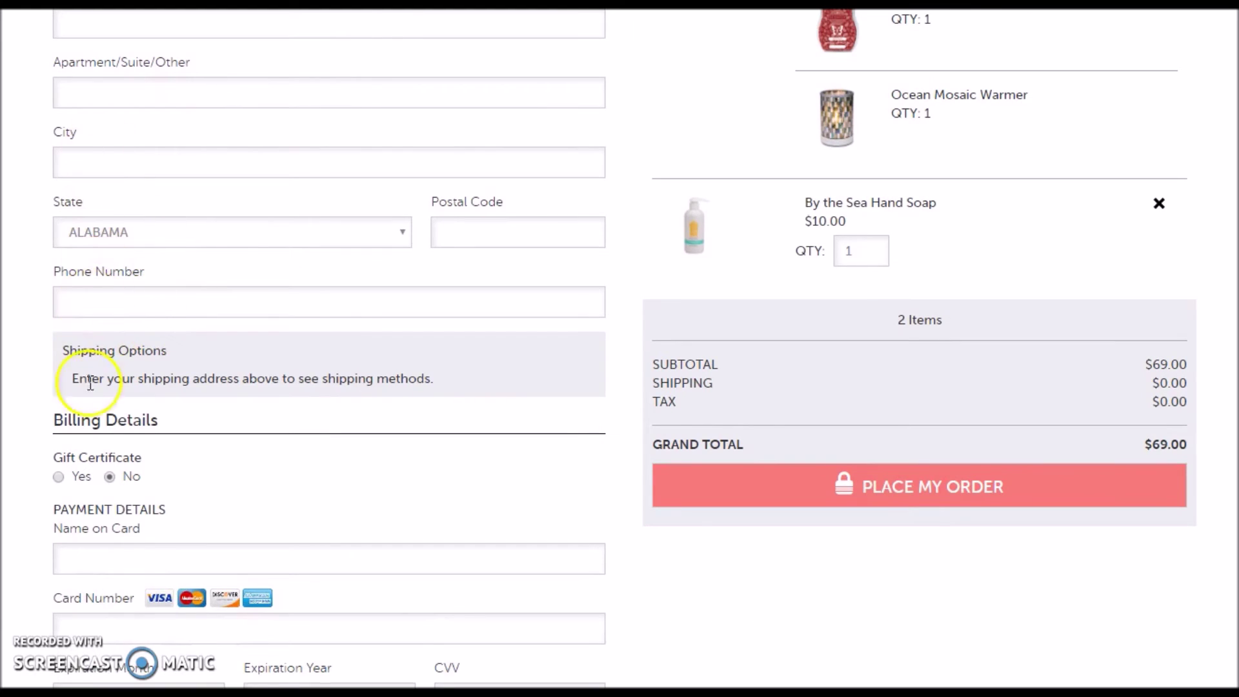
pyautogui.scroll(-3, 90, 387)
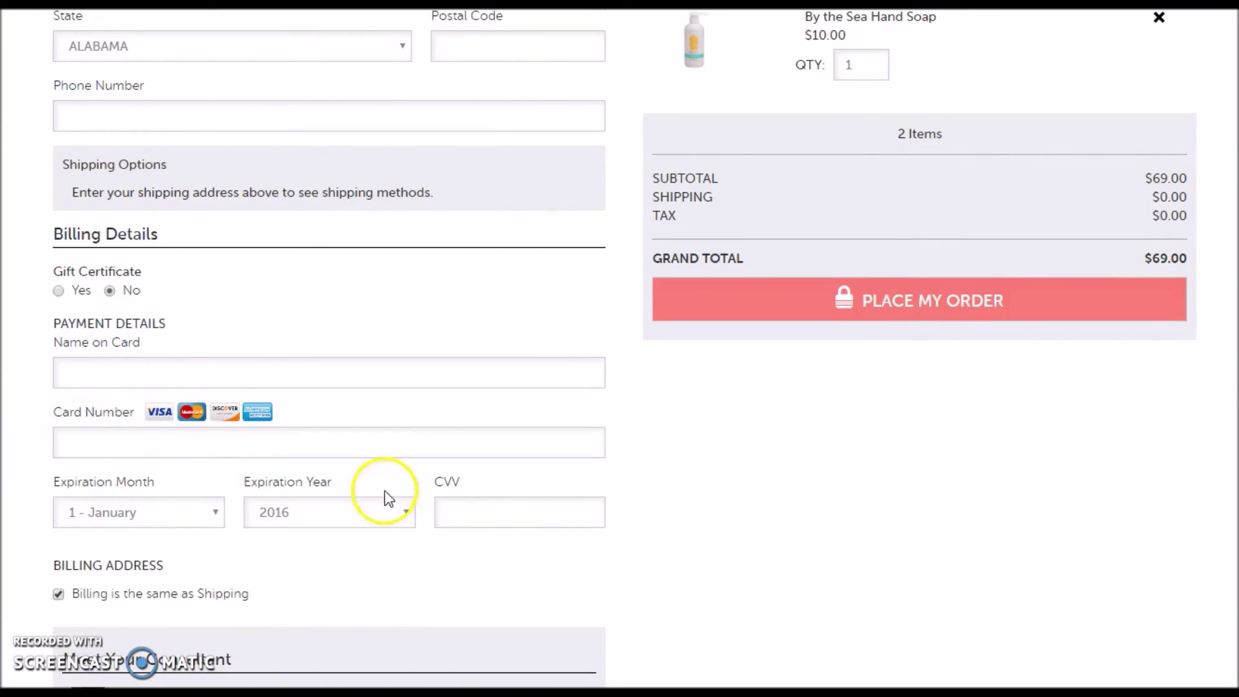
pyautogui.scroll(-3, 64, 551)
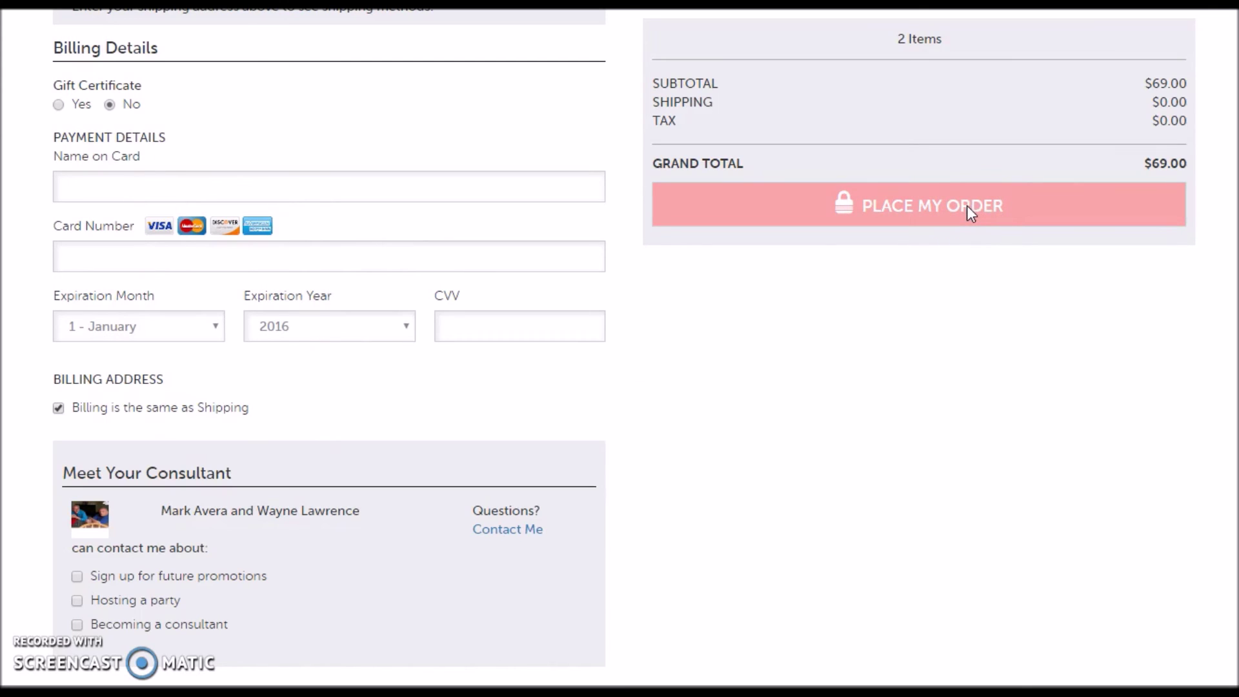
# - Try to place the order with the checkout form left blank, and look over the checkout page again
pyautogui.click(909, 205)
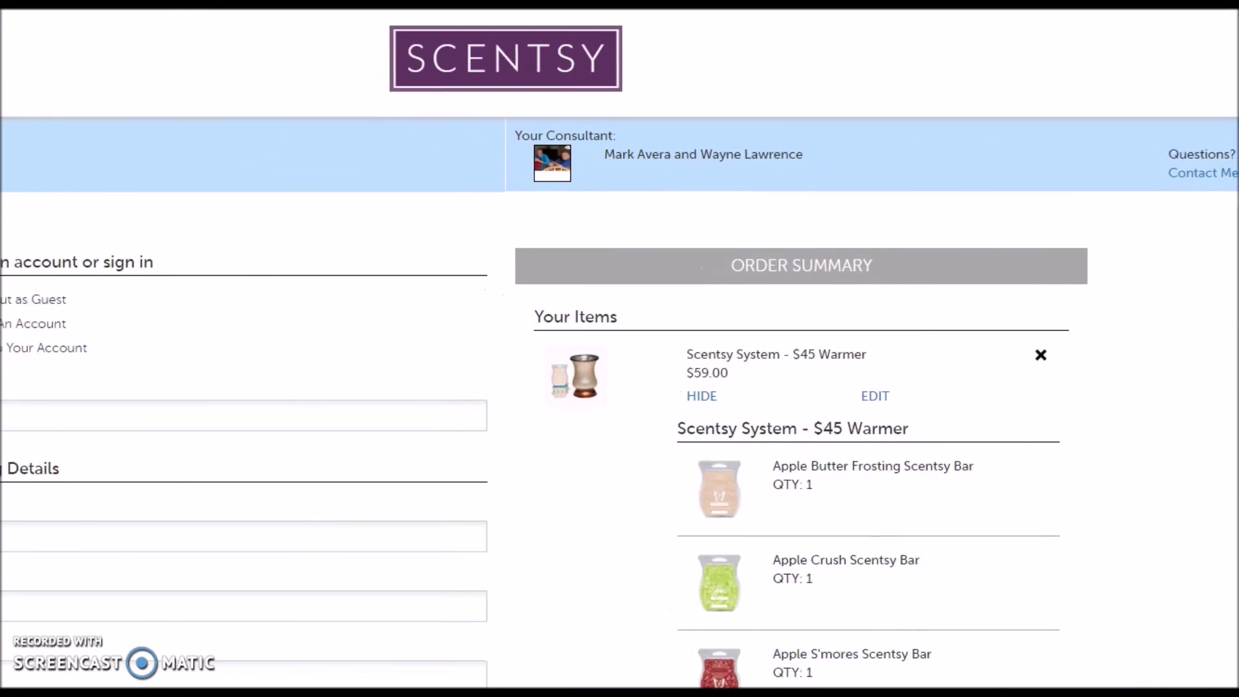
pyautogui.scroll(-5, 571, 571)
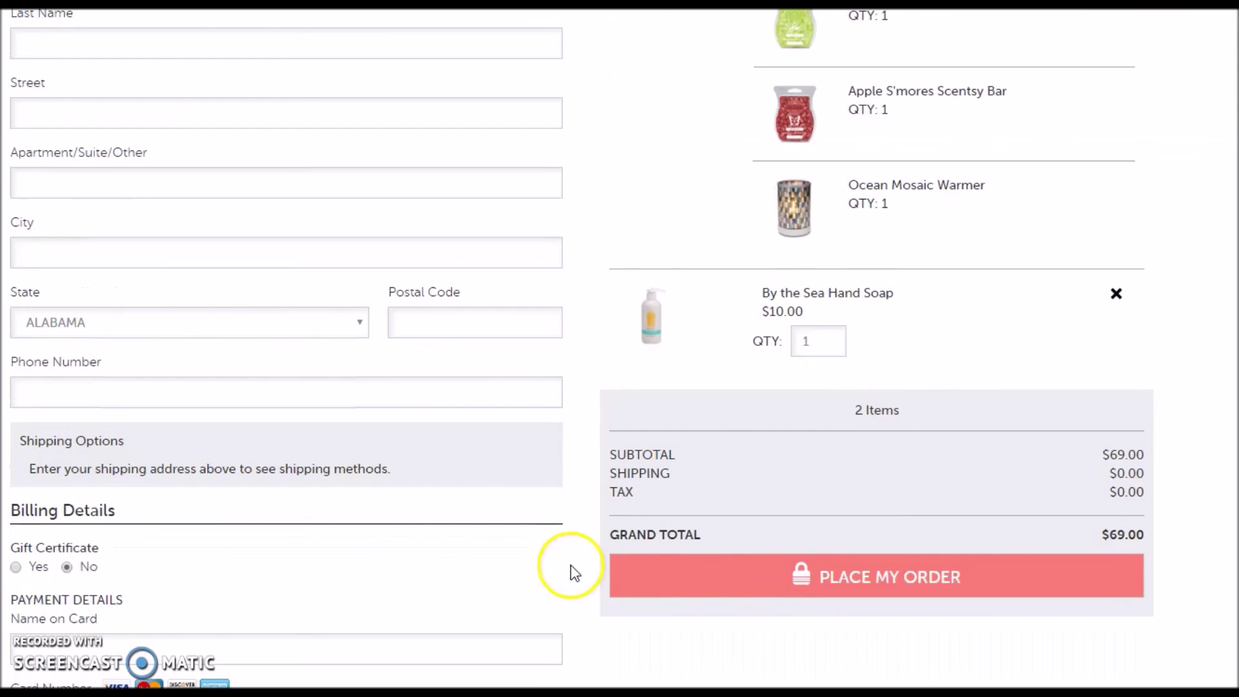
pyautogui.scroll(5, 631, 499)
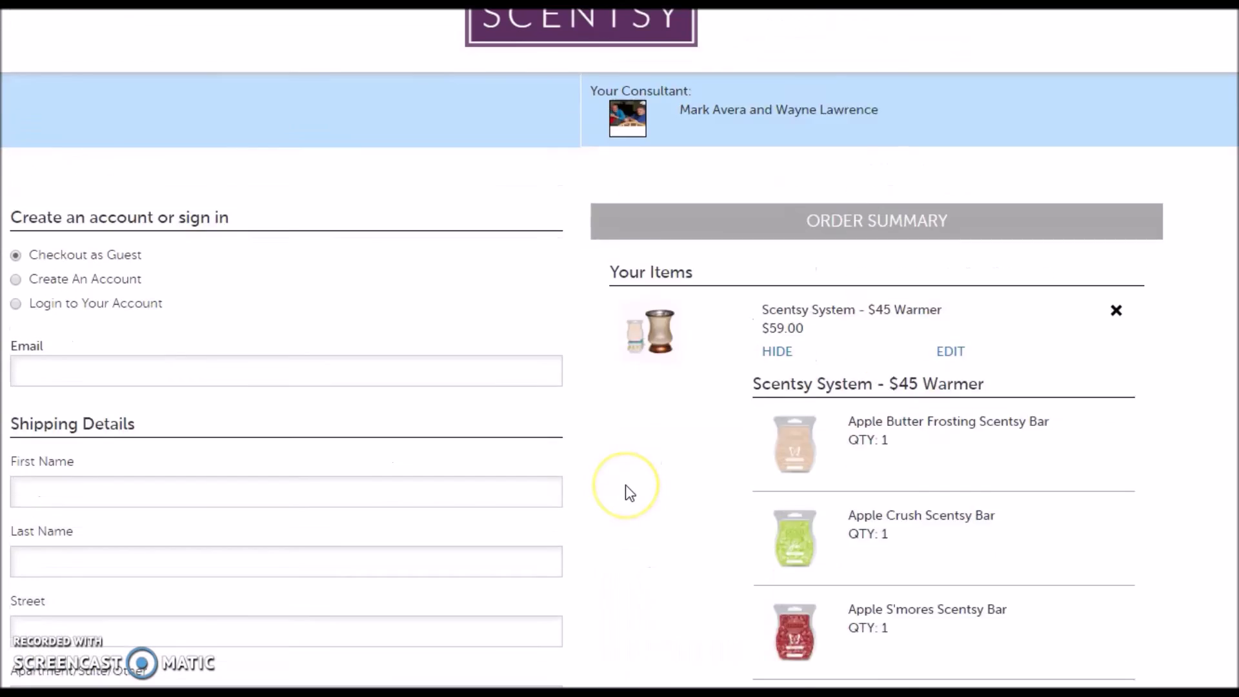